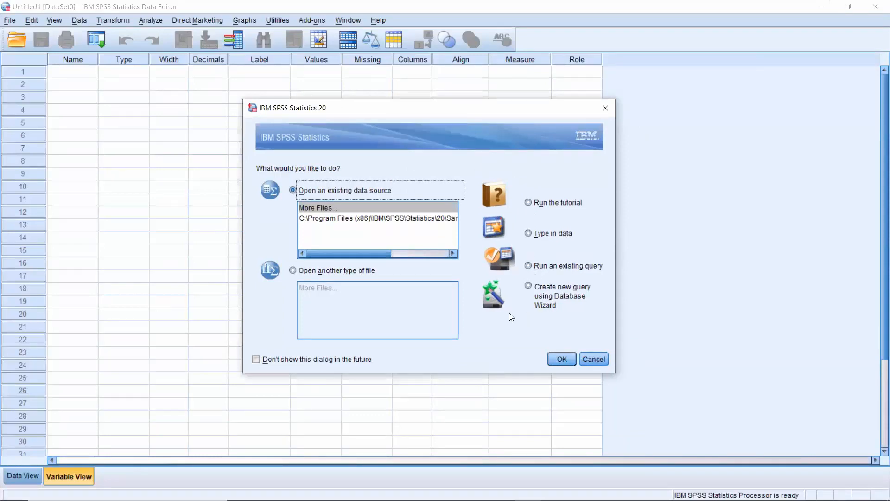
Choose to type in data at startup to begin with an empty dataset.
{"action": "left_click", "coordinate": [528, 233]}
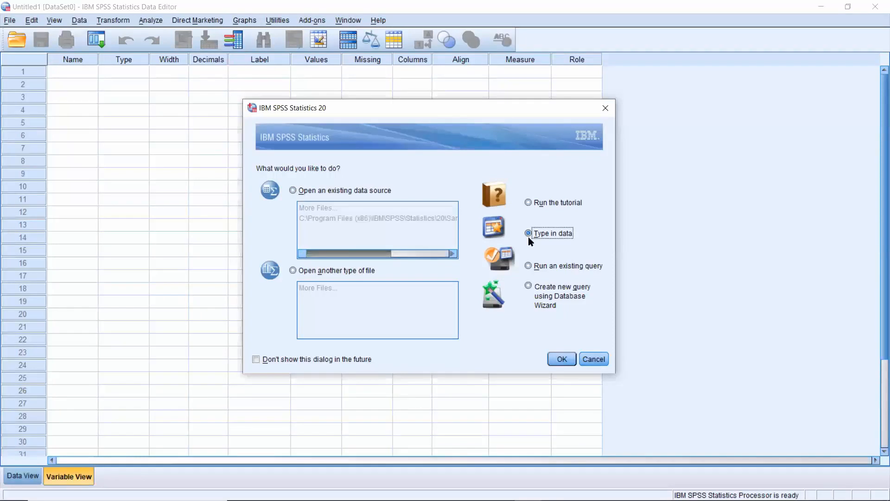
{"action": "left_click", "coordinate": [561, 359]}
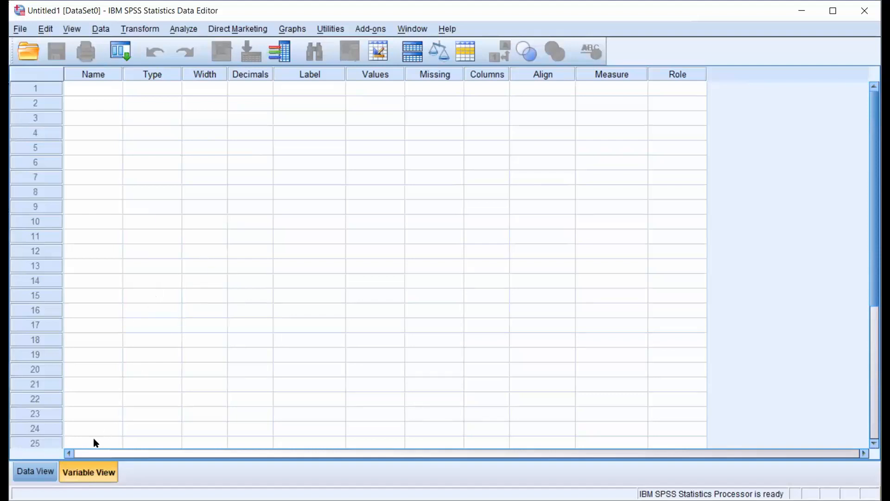
Compare the empty dataset's Data View and Variable View by switching between them.
{"action": "left_click", "coordinate": [37, 475]}
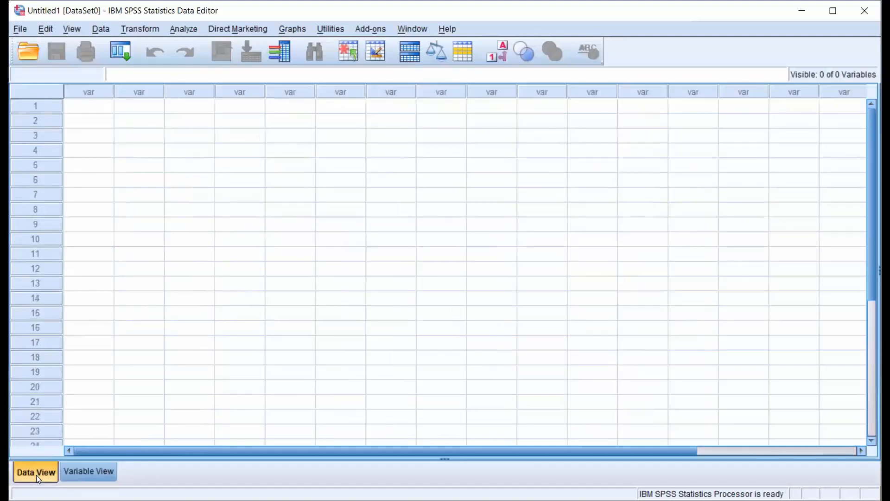
{"action": "left_click", "coordinate": [79, 473]}
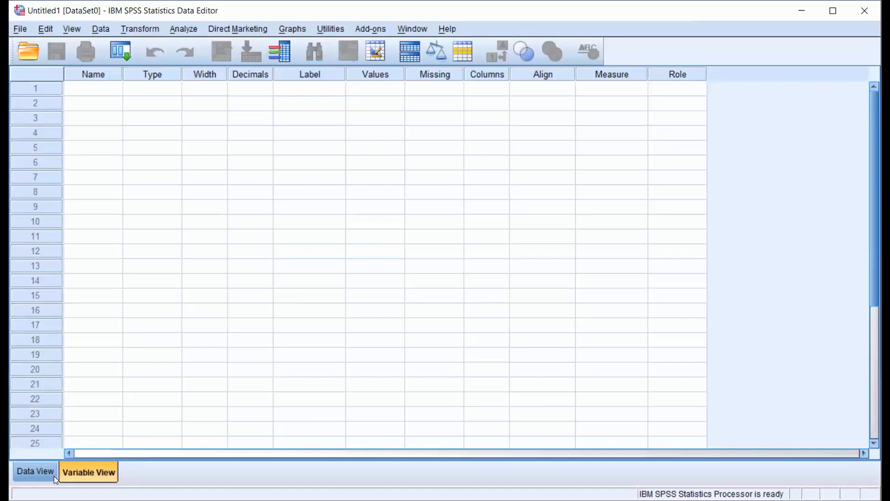
{"action": "left_click", "coordinate": [37, 473]}
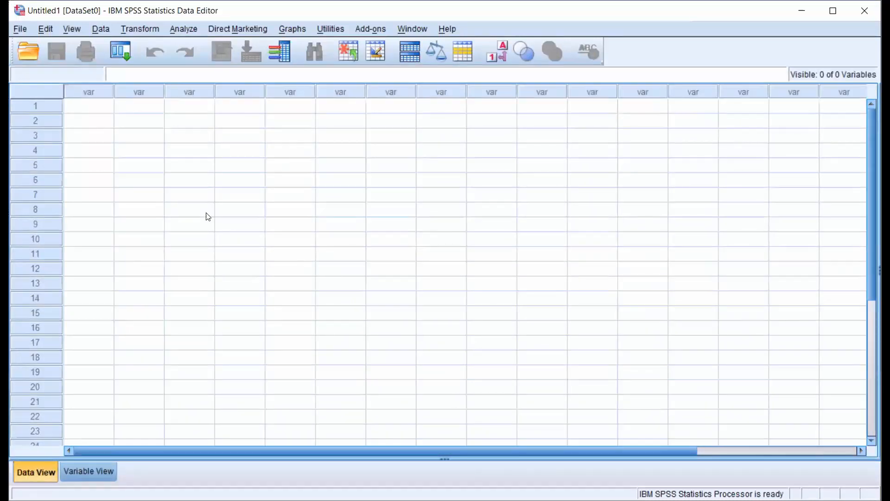
{"action": "left_click", "coordinate": [95, 470]}
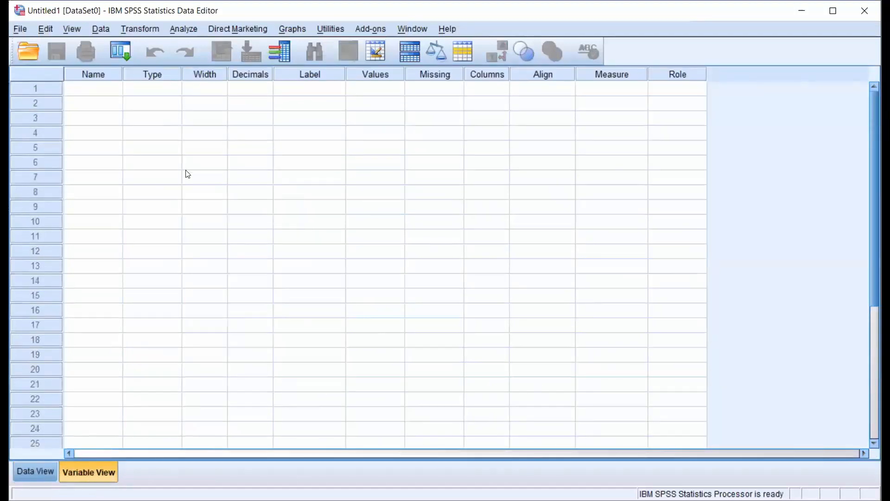
{"action": "left_click", "coordinate": [21, 473]}
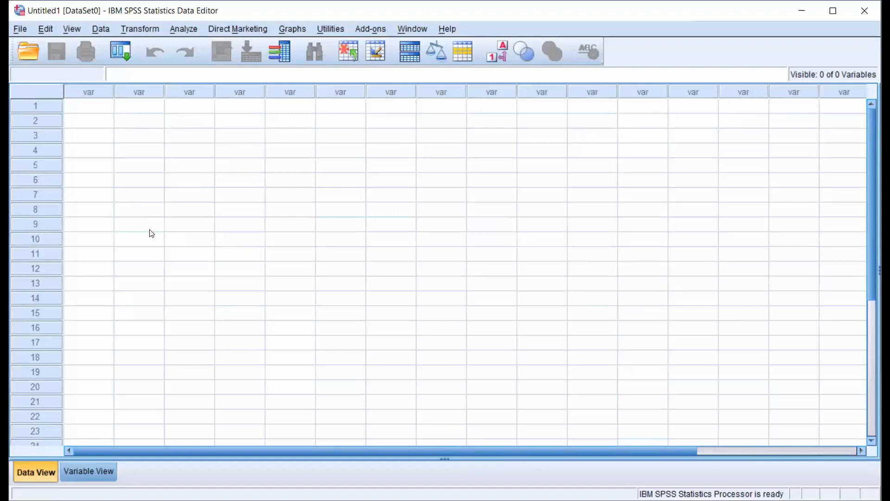
{"action": "left_click", "coordinate": [105, 469]}
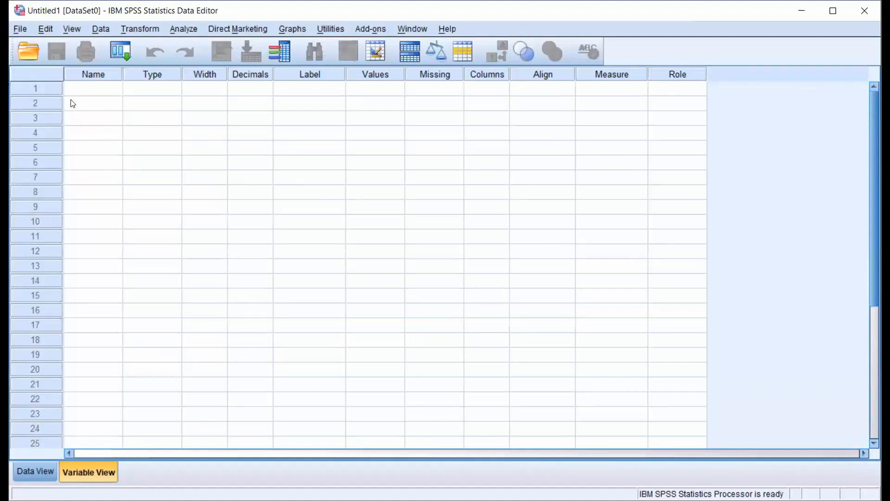
{"action": "left_click", "coordinate": [20, 29]}
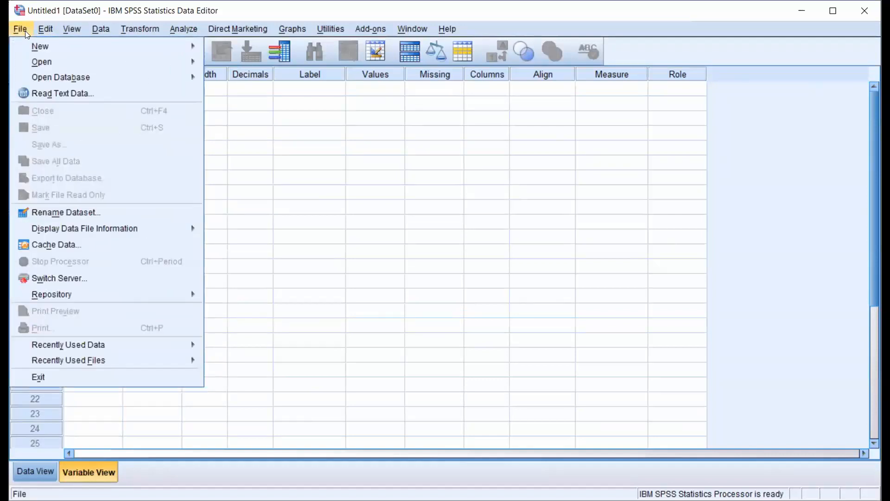
{"action": "key", "text": "Down"}
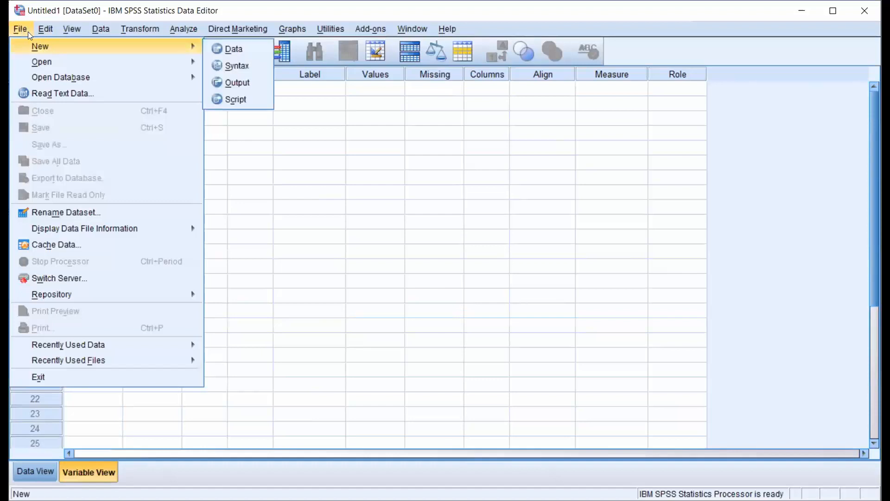
{"action": "mouse_move", "coordinate": [49, 63]}
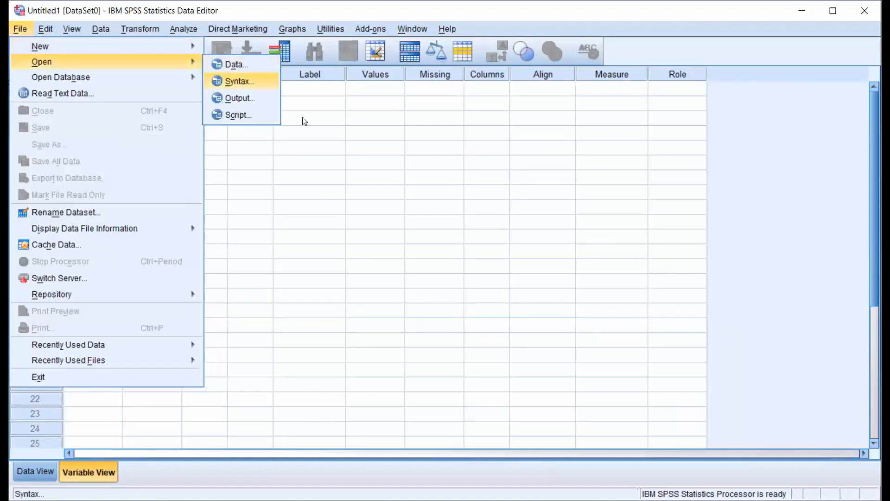
{"action": "left_click", "coordinate": [375, 236]}
{"action": "left_click", "coordinate": [394, 236]}
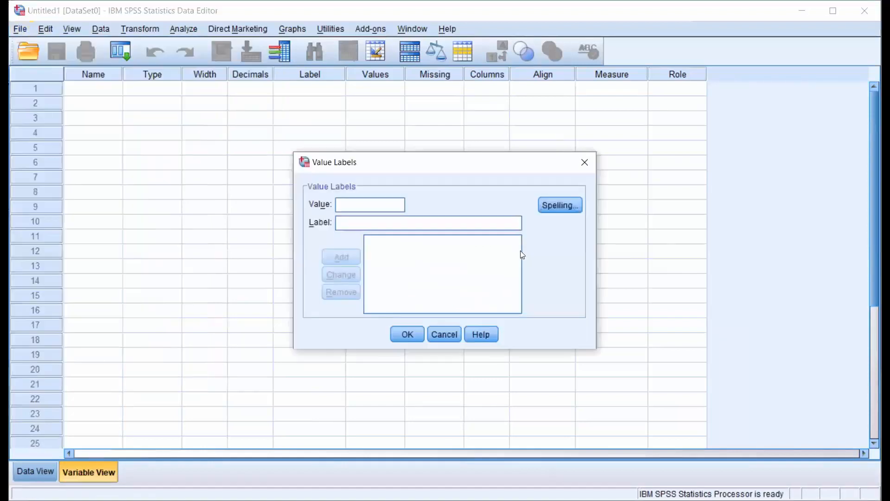
{"action": "left_click", "coordinate": [581, 161]}
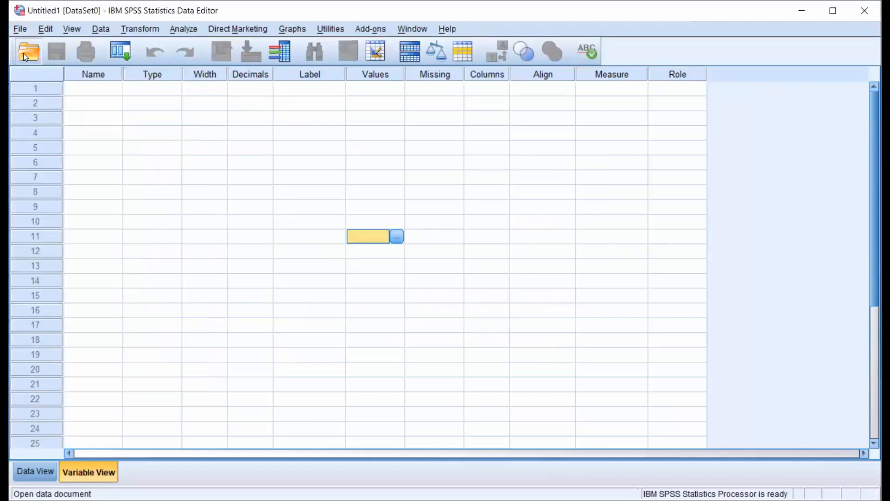
Start opening a data file and browse to C:\Program Files (x86)\IBM\SPSS\Statistics\20\Samples\English.
{"action": "left_click", "coordinate": [23, 53]}
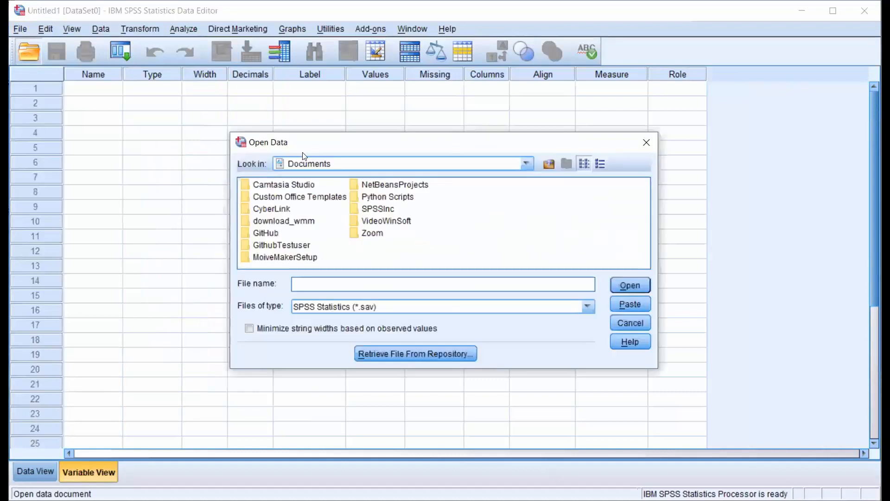
{"action": "left_click", "coordinate": [525, 165]}
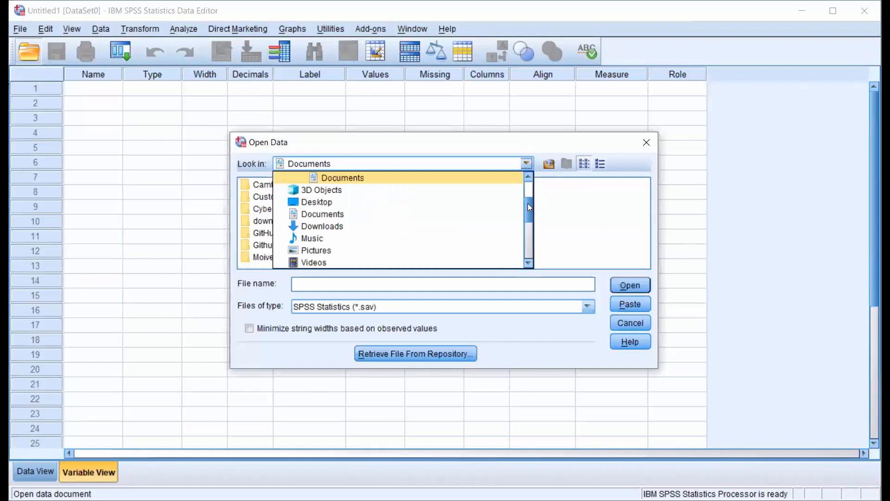
{"action": "left_click_drag", "start_coordinate": [529, 207], "coordinate": [526, 175]}
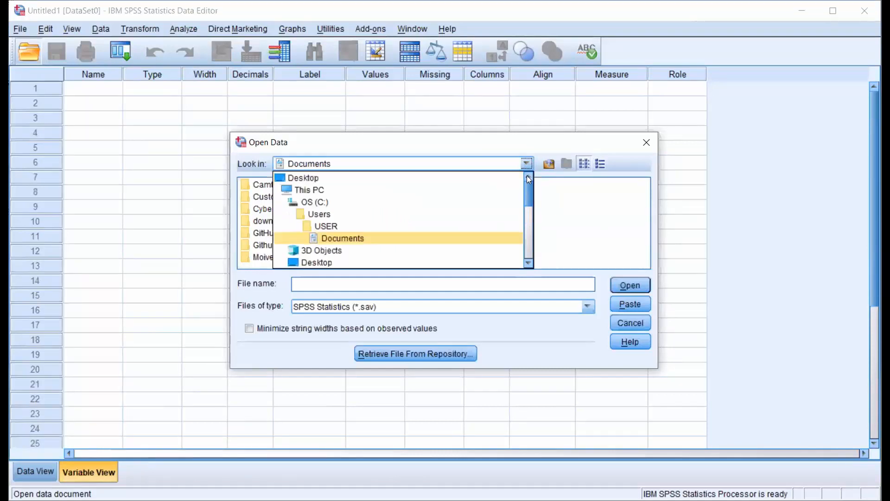
{"action": "left_click", "coordinate": [357, 206]}
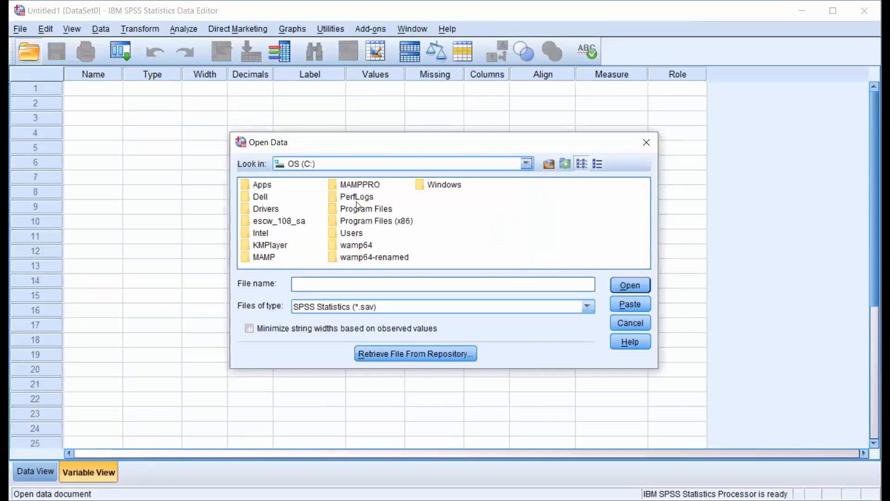
{"action": "double_click", "coordinate": [364, 222]}
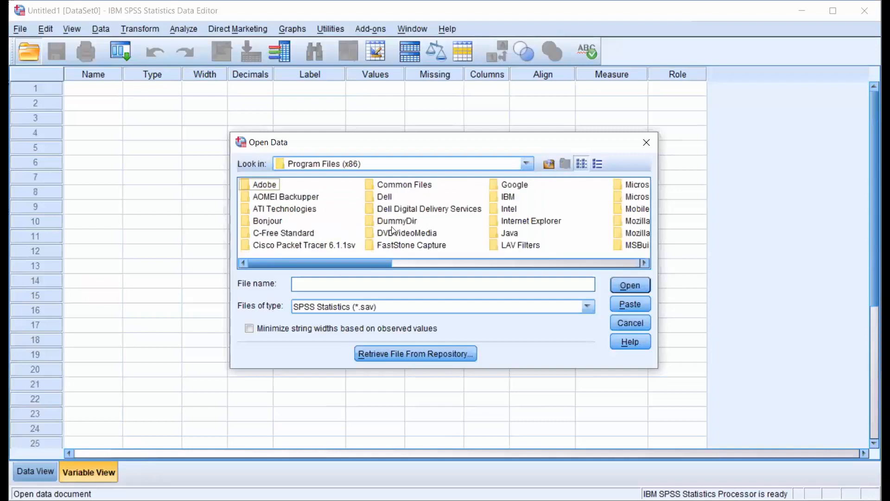
{"action": "double_click", "coordinate": [505, 197]}
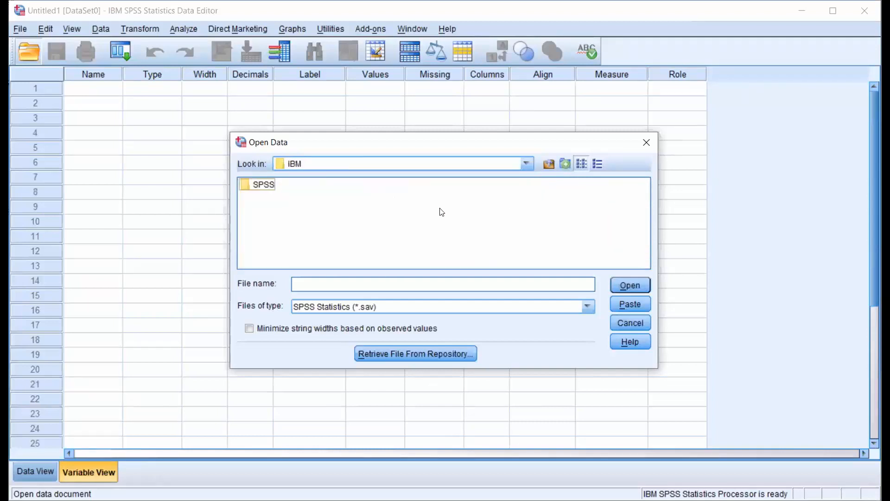
{"action": "double_click", "coordinate": [268, 188]}
{"action": "double_click", "coordinate": [266, 187]}
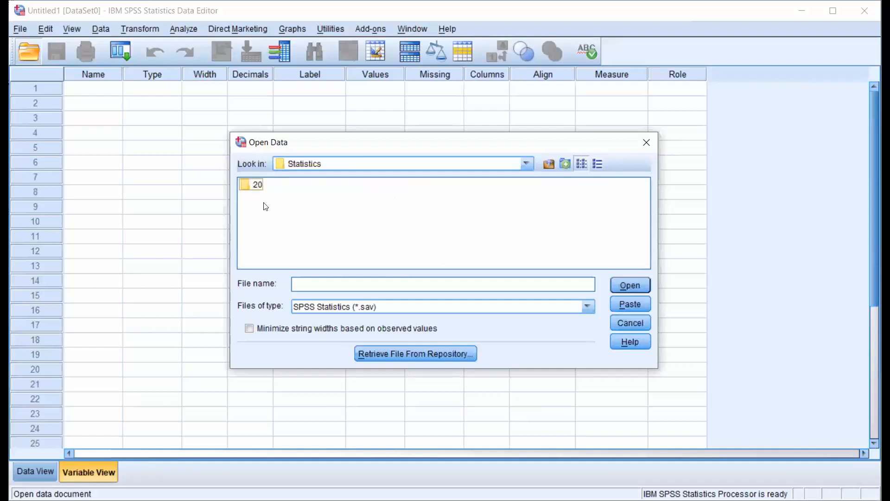
{"action": "double_click", "coordinate": [249, 183]}
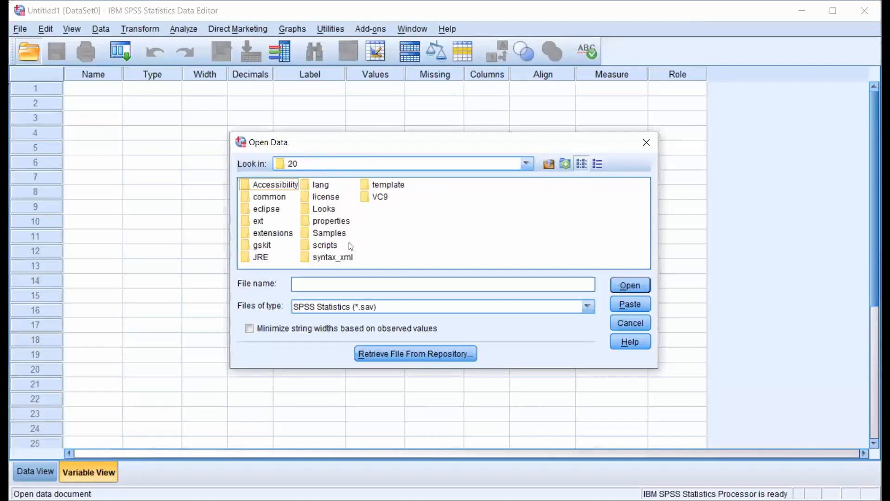
{"action": "double_click", "coordinate": [313, 234]}
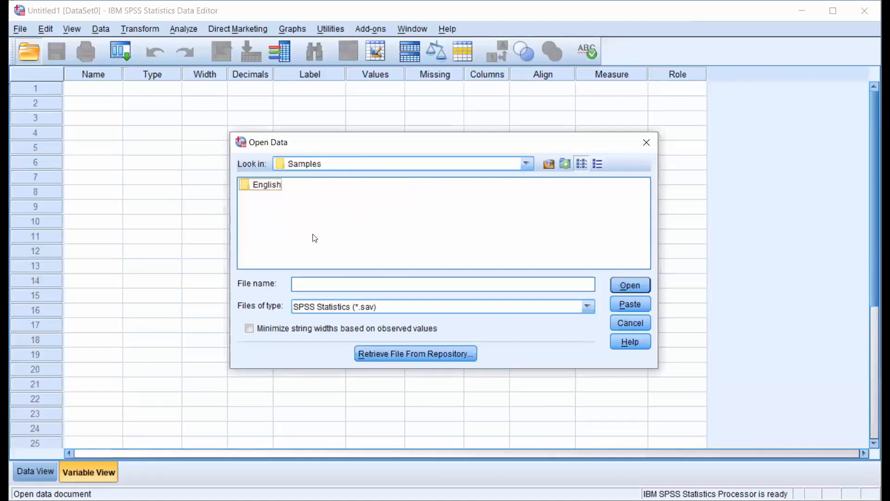
{"action": "double_click", "coordinate": [253, 188]}
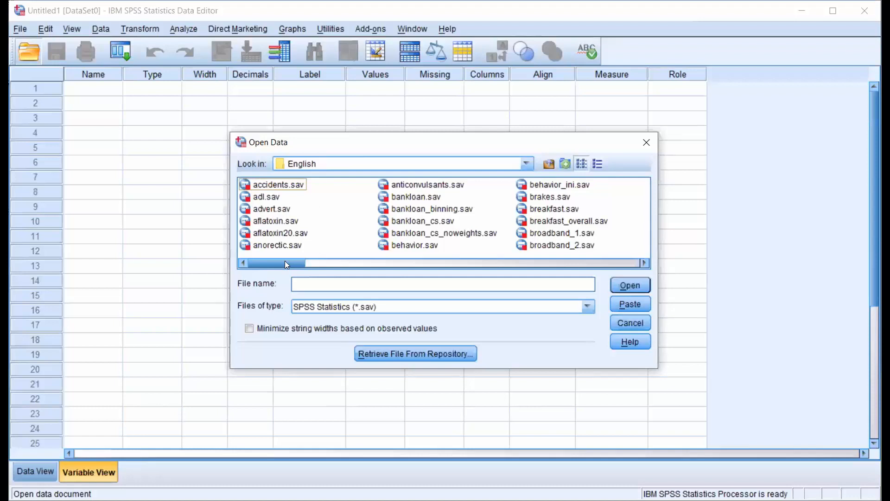
Find the sample file Employee data.sav in the English folder and open it.
{"action": "left_click_drag", "start_coordinate": [284, 260], "coordinate": [304, 263]}
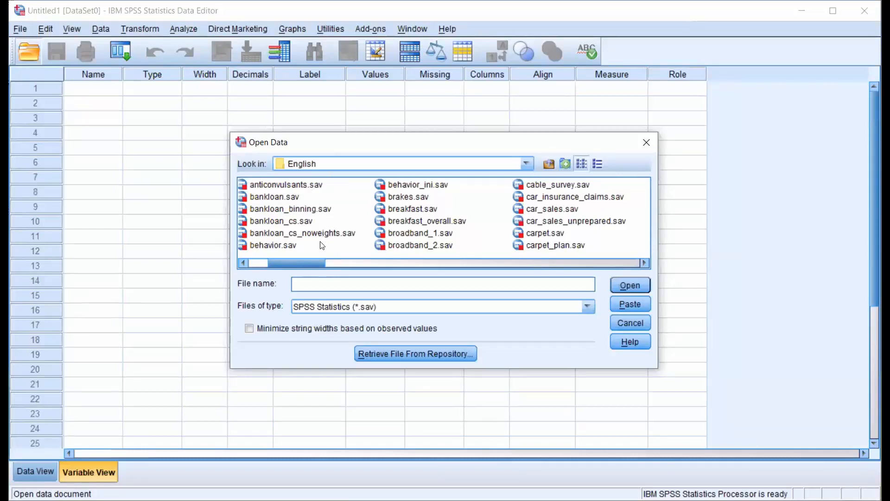
{"action": "left_click_drag", "start_coordinate": [309, 260], "coordinate": [431, 257]}
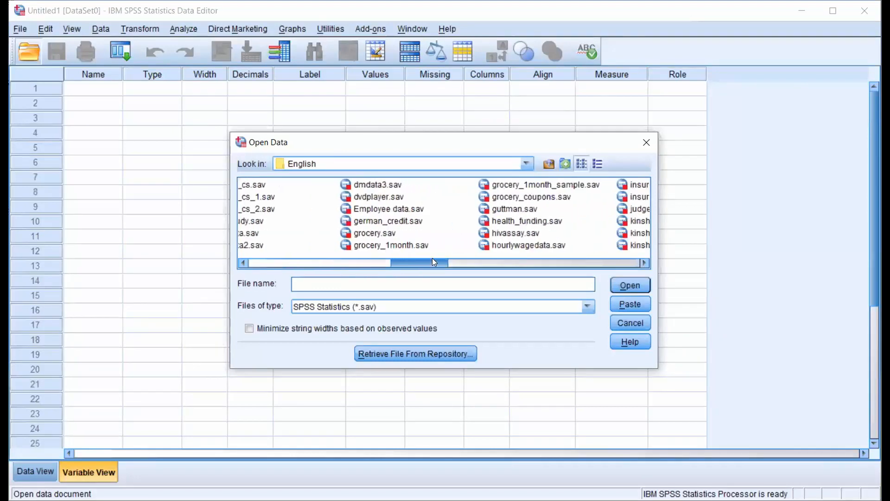
{"action": "left_click", "coordinate": [384, 209]}
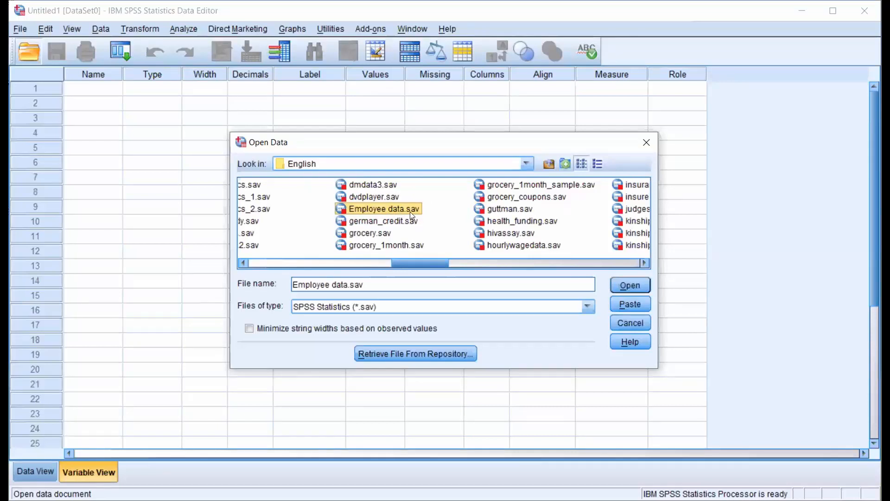
{"action": "left_click", "coordinate": [623, 284]}
{"action": "left_click", "coordinate": [630, 284]}
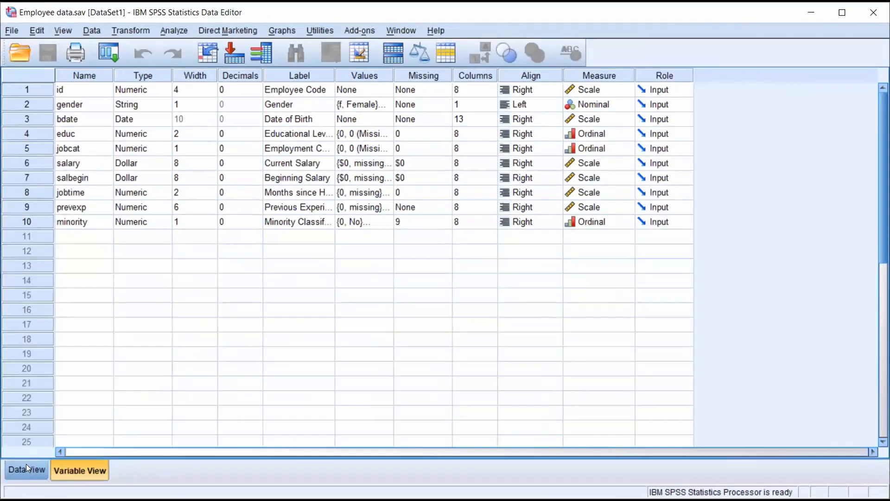
Widen the gender column in Data View to about 14 characters so its heading fits on one line.
{"action": "left_click", "coordinate": [25, 466]}
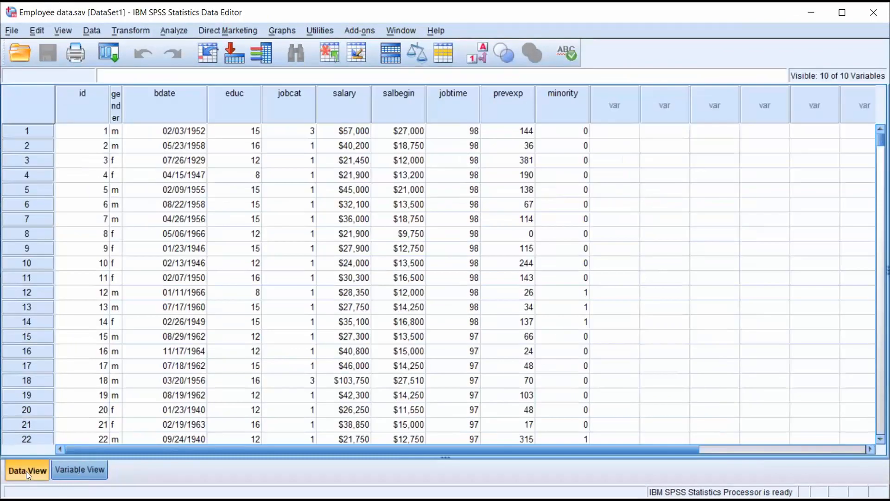
{"action": "left_click_drag", "start_coordinate": [120, 92], "coordinate": [199, 99]}
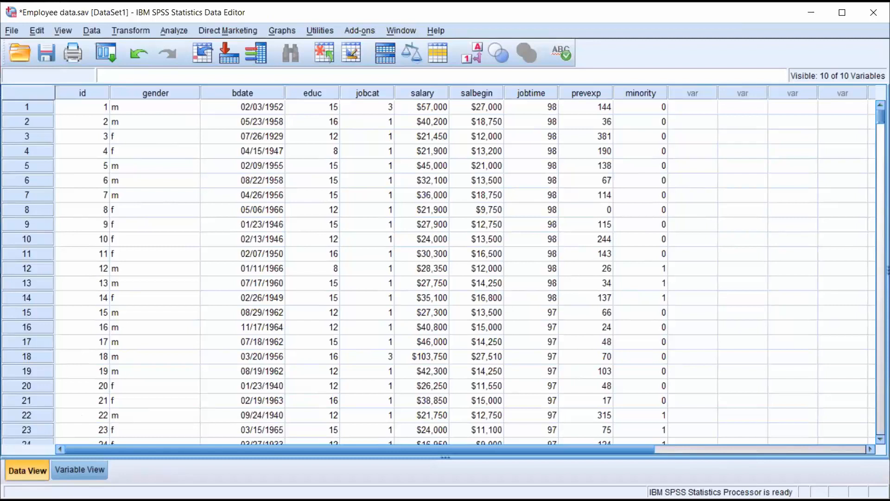
Compare the variable names listed in Variable View with the column headings in Data View for Employee data.sav.
{"action": "left_click", "coordinate": [79, 471]}
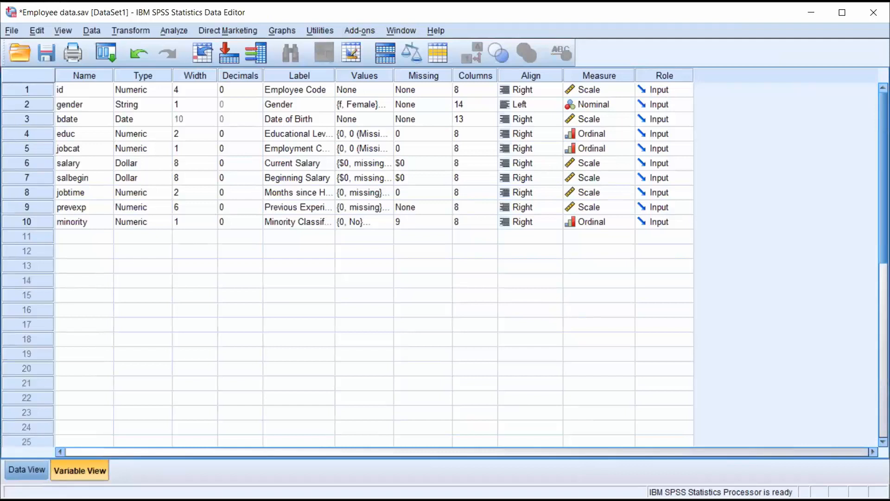
{"action": "left_click", "coordinate": [78, 75]}
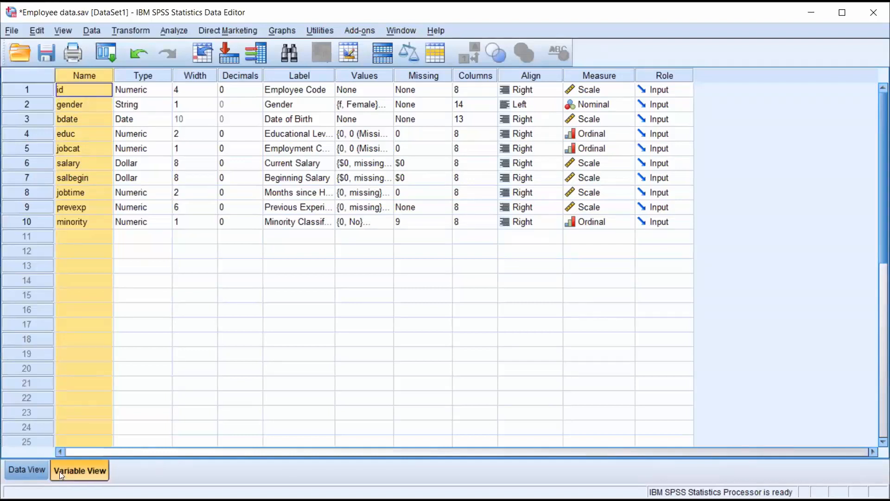
{"action": "left_click", "coordinate": [30, 472]}
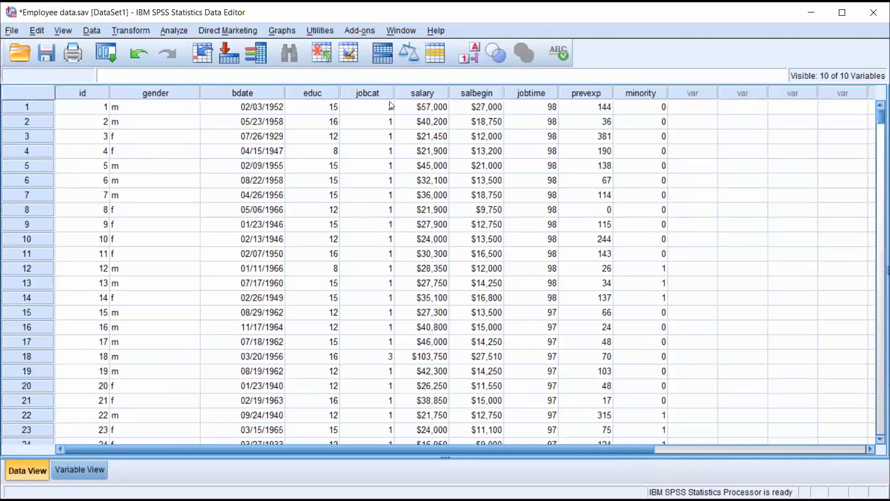
{"action": "left_click", "coordinate": [62, 471]}
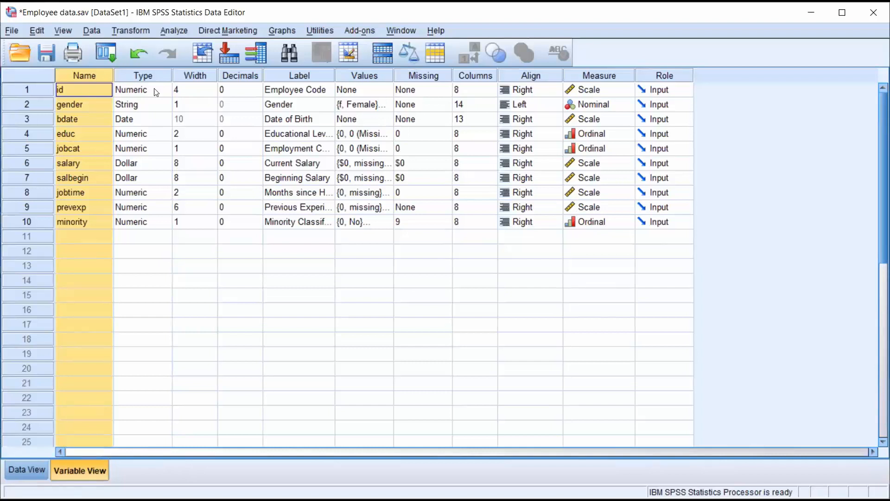
Examine the variable attribute columns Type, Width, Decimals, Label and Values in Variable View, ending on the Type of id.
{"action": "key", "text": "Right"}
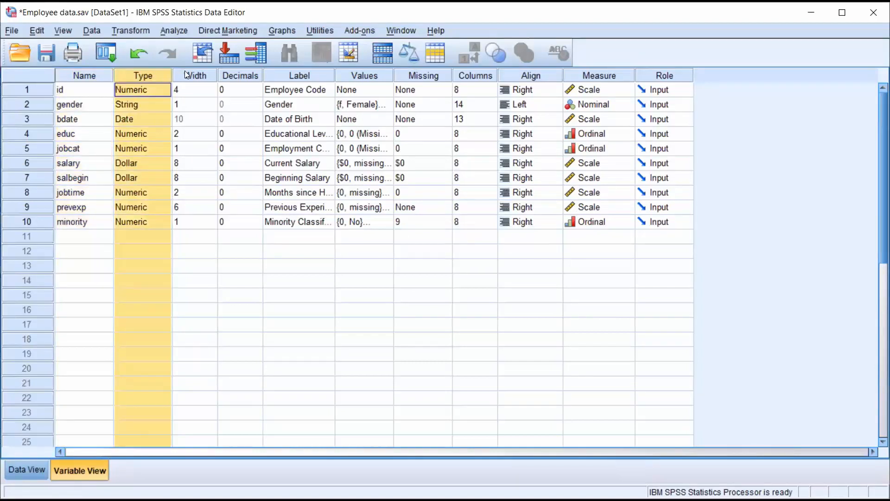
{"action": "key", "text": "Right"}
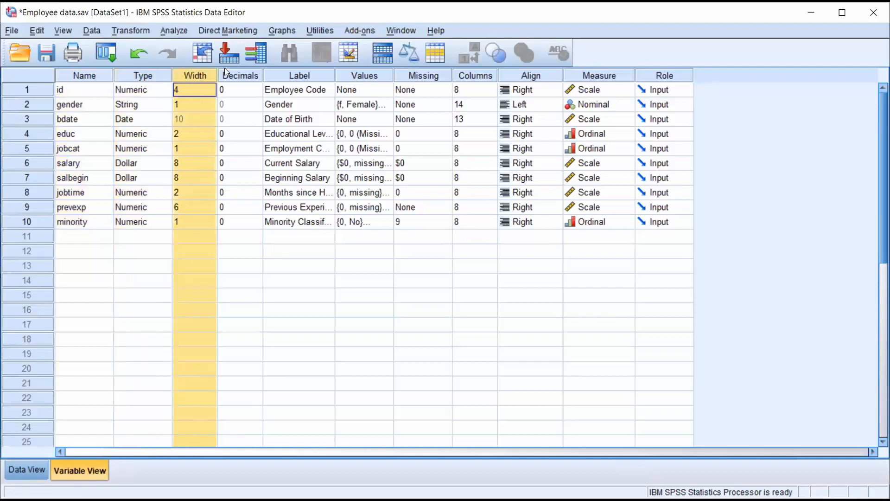
{"action": "key", "text": "Right"}
{"action": "key", "text": "Right"}
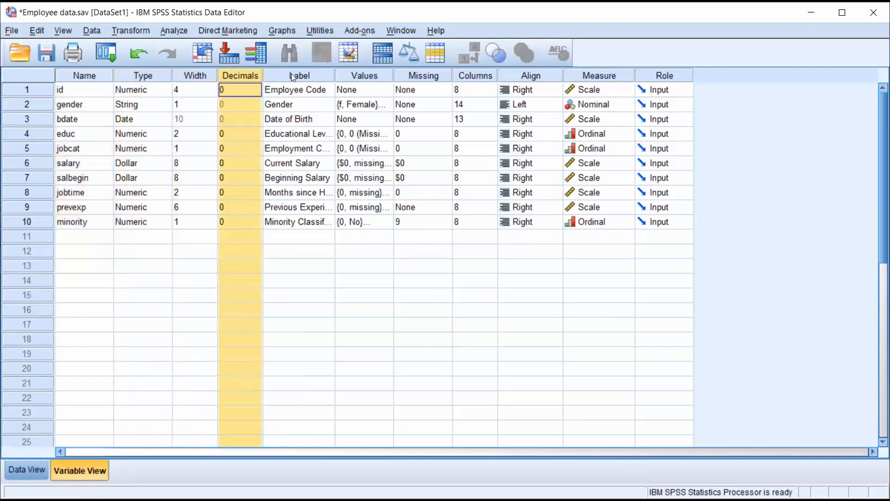
{"action": "key", "text": "Right"}
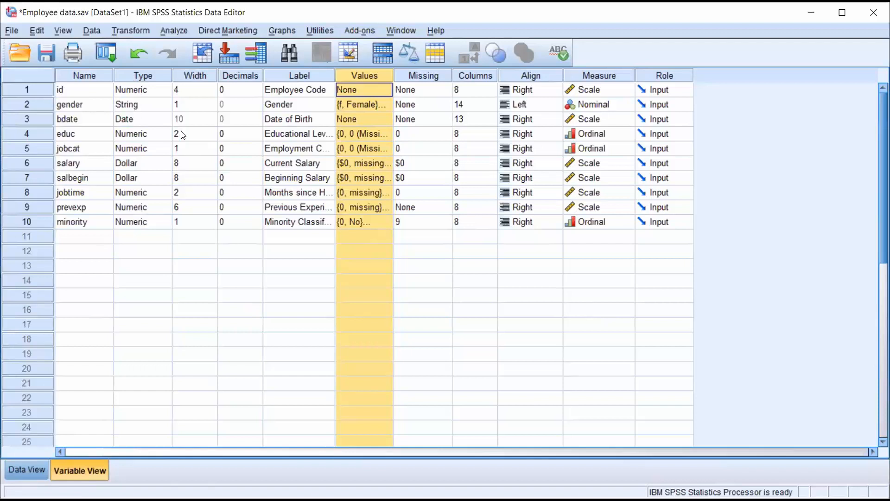
{"action": "left_click", "coordinate": [157, 76]}
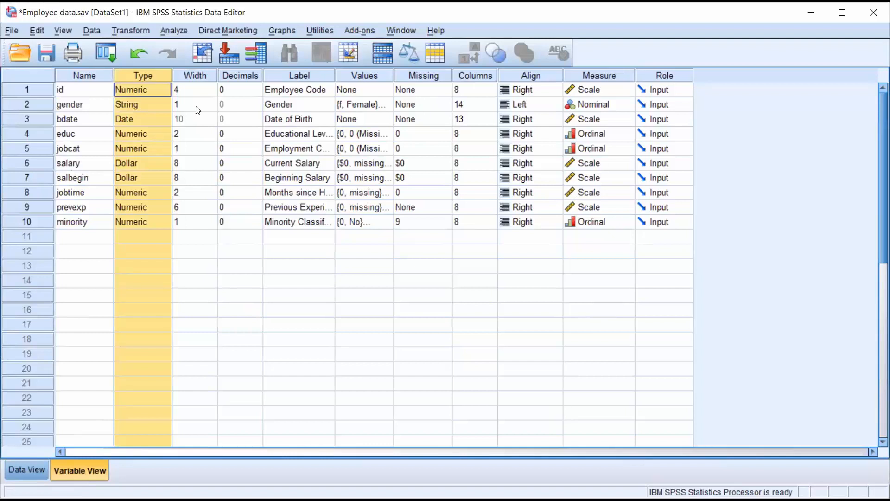
{"action": "left_click", "coordinate": [211, 76]}
{"action": "left_click", "coordinate": [230, 73]}
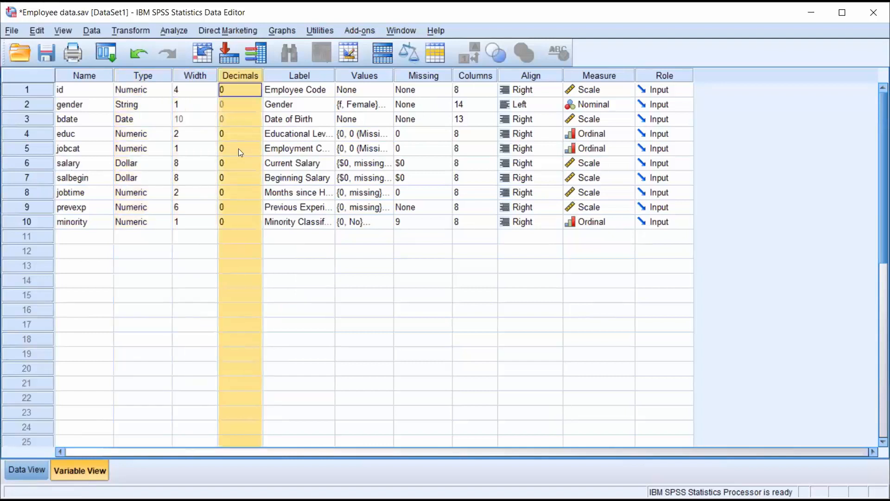
{"action": "left_click", "coordinate": [303, 74]}
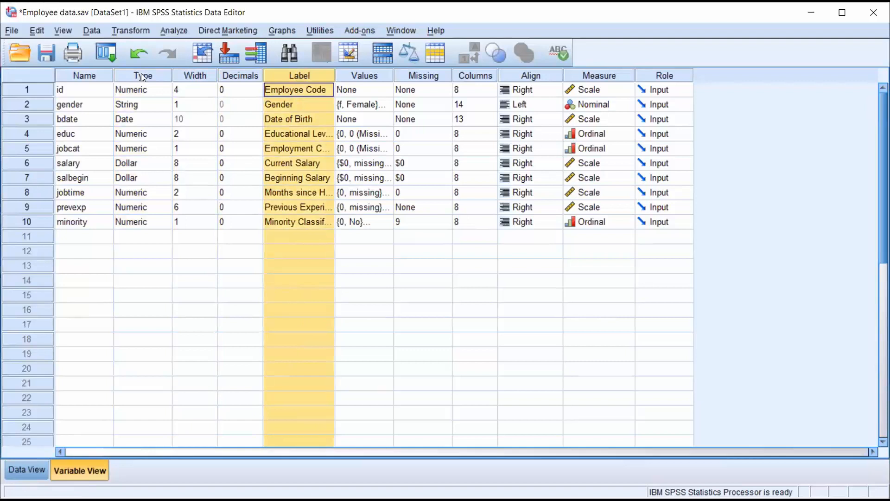
{"action": "left_click", "coordinate": [151, 92]}
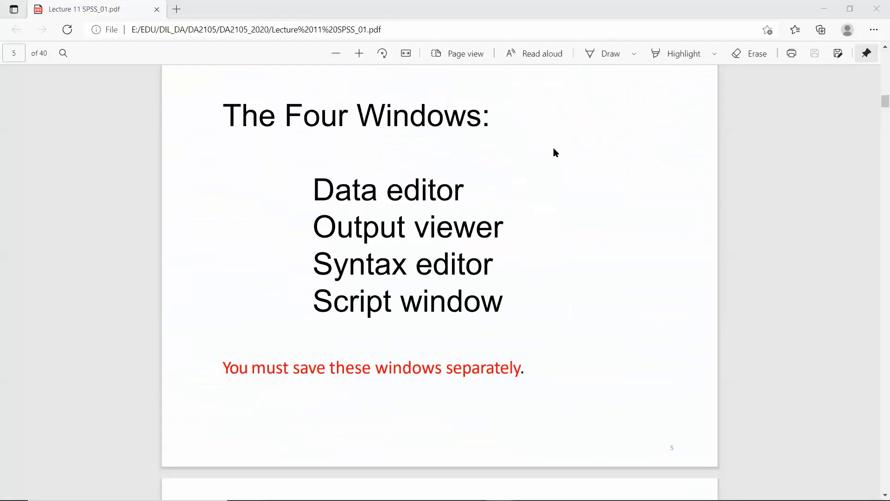
Switch to Lecture 11 SPSS_01.pdf in the browser and skim from the Four Windows slide through the Data View window slide.
{"action": "scroll", "coordinate": [582, 234], "scroll_direction": "down", "scroll_amount": 7}
{"action": "scroll", "coordinate": [583, 234], "scroll_direction": "down", "scroll_amount": 20}
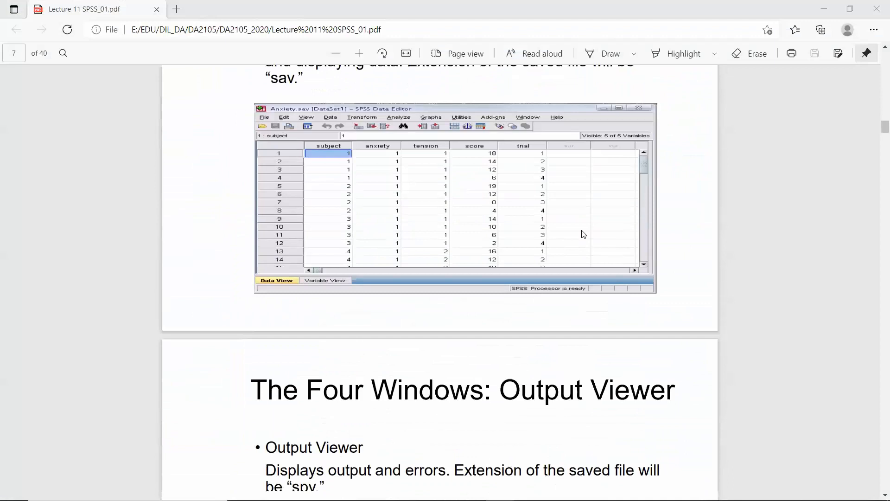
{"action": "scroll", "coordinate": [583, 234], "scroll_direction": "down", "scroll_amount": 15}
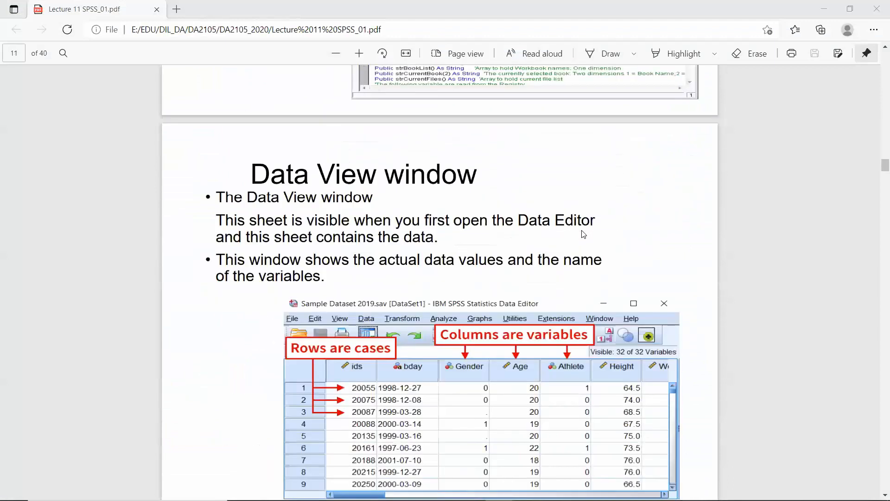
{"action": "scroll", "coordinate": [584, 234], "scroll_direction": "up", "scroll_amount": 3}
{"action": "scroll", "coordinate": [581, 230], "scroll_direction": "up", "scroll_amount": 2}
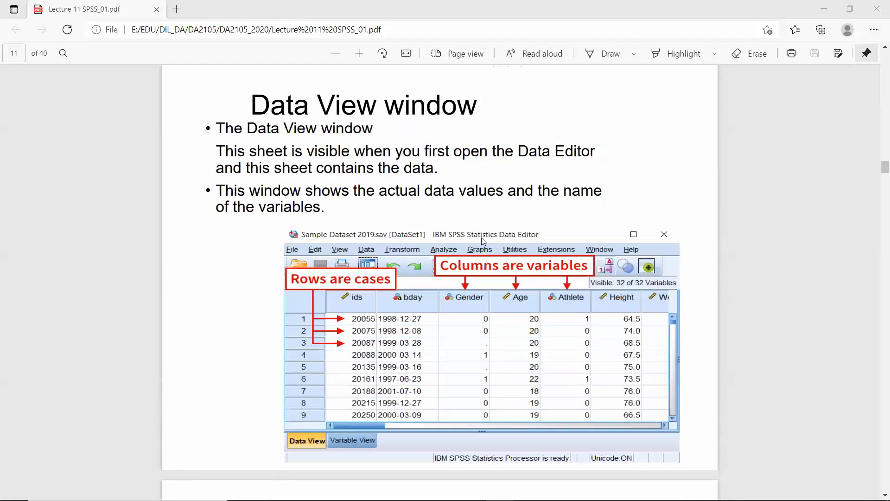
{"action": "scroll", "coordinate": [468, 239], "scroll_direction": "down", "scroll_amount": 2}
{"action": "scroll", "coordinate": [416, 306], "scroll_direction": "down", "scroll_amount": 3}
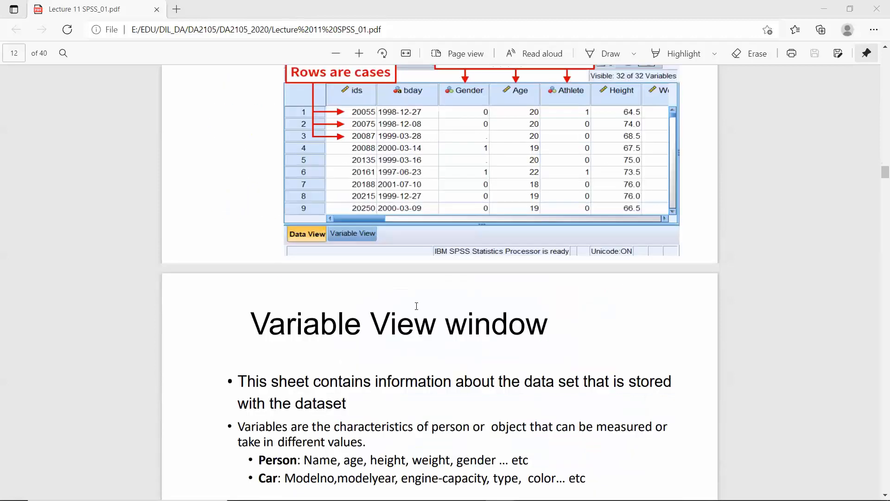
Read the lecture's Variable View slides on variable names and types, from the window overview to the Comma type on page 15.
{"action": "scroll", "coordinate": [447, 291], "scroll_direction": "down", "scroll_amount": 6}
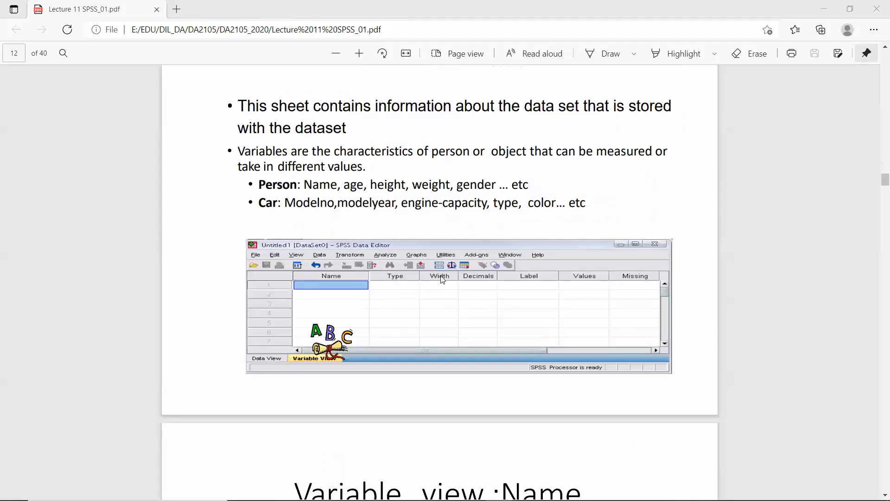
{"action": "scroll", "coordinate": [443, 279], "scroll_direction": "down", "scroll_amount": 4}
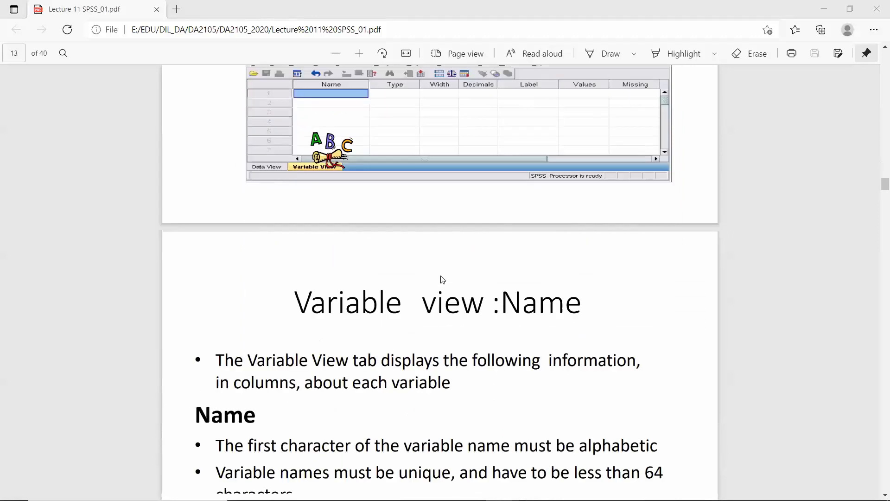
{"action": "scroll", "coordinate": [443, 279], "scroll_direction": "down", "scroll_amount": 5}
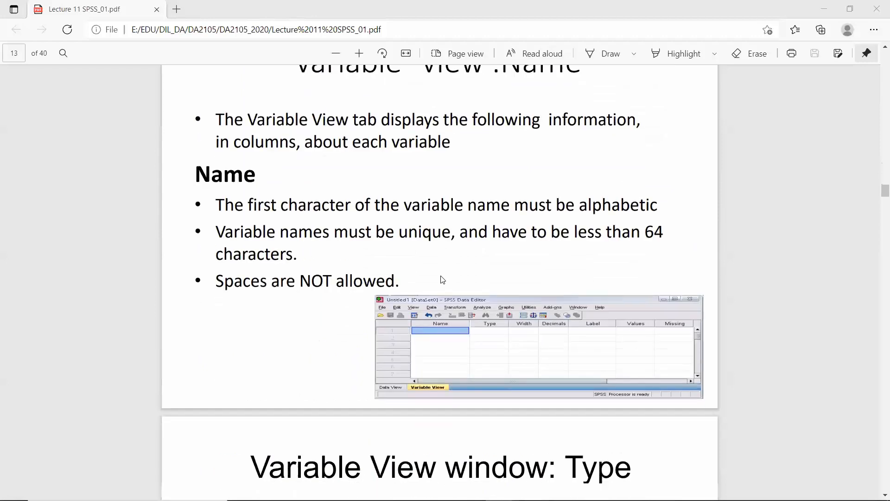
{"action": "scroll", "coordinate": [441, 277], "scroll_direction": "down", "scroll_amount": 8}
{"action": "scroll", "coordinate": [441, 277], "scroll_direction": "down", "scroll_amount": 3}
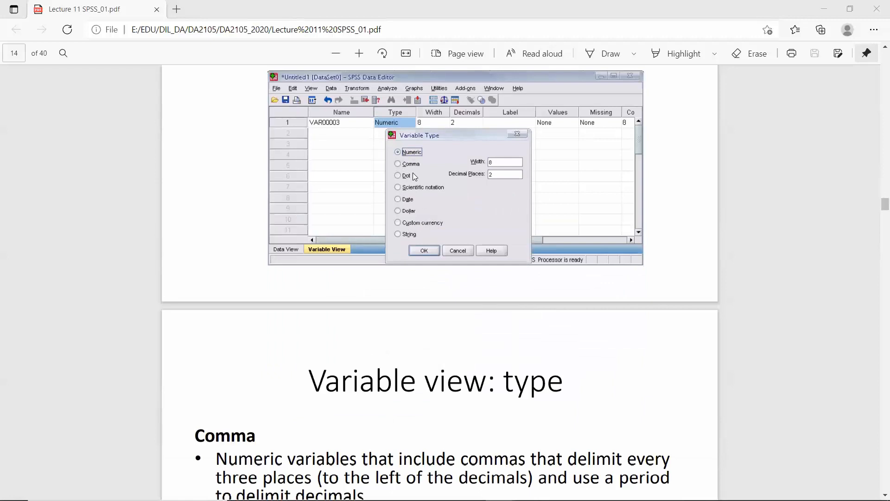
{"action": "scroll", "coordinate": [412, 173], "scroll_direction": "up", "scroll_amount": 3}
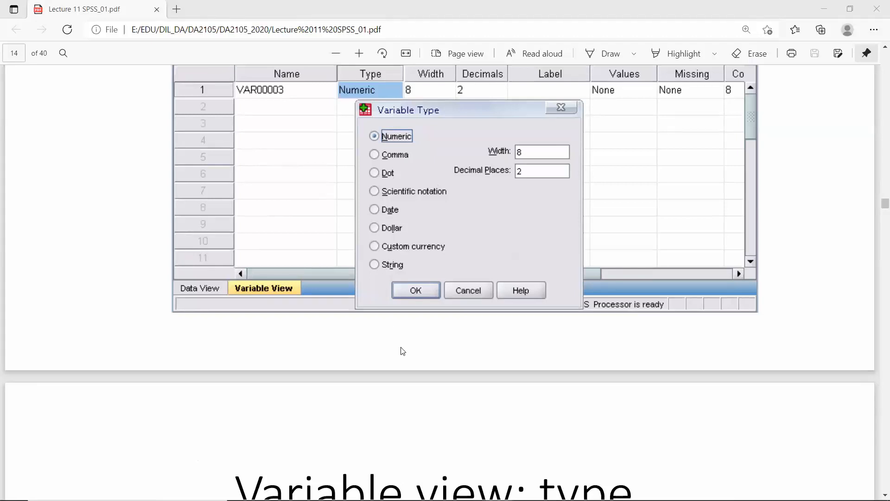
{"action": "scroll", "coordinate": [403, 351], "scroll_direction": "down", "scroll_amount": 1}
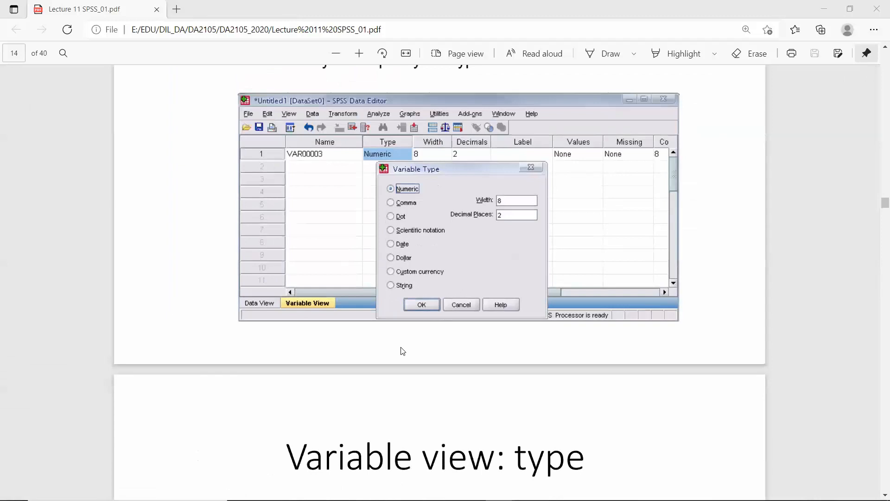
{"action": "scroll", "coordinate": [403, 351], "scroll_direction": "down", "scroll_amount": 3}
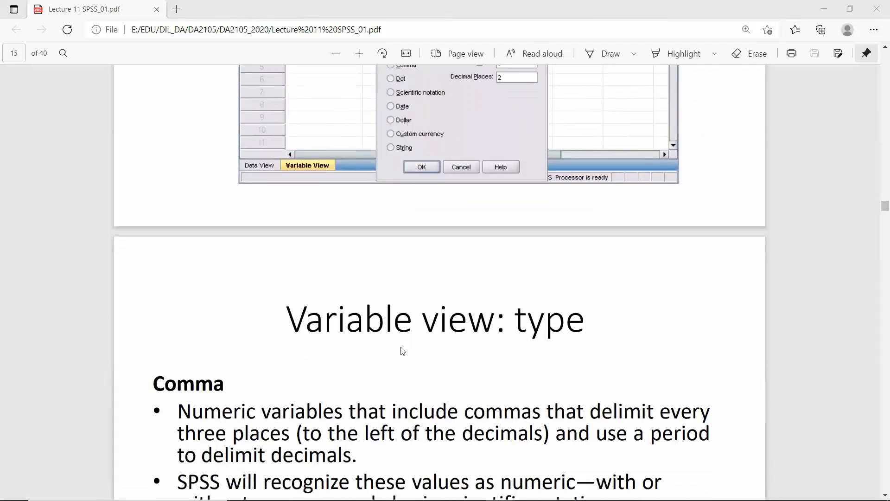
{"action": "scroll", "coordinate": [403, 351], "scroll_direction": "down", "scroll_amount": 3}
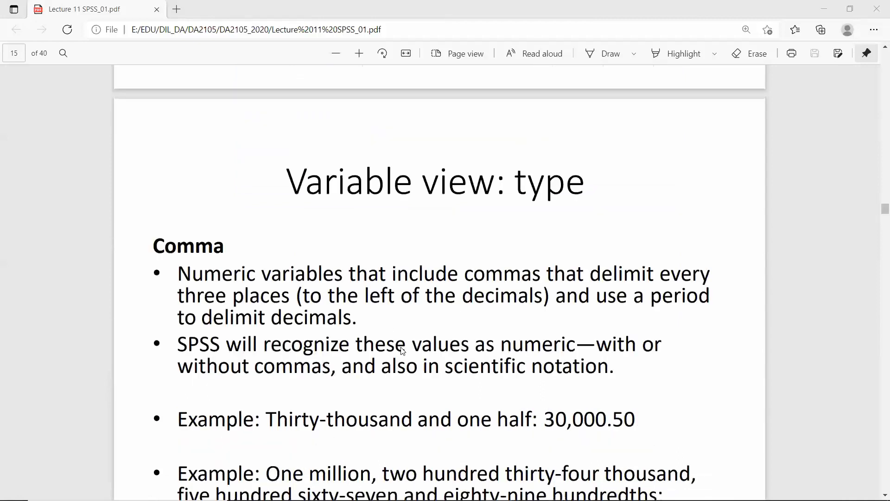
{"action": "scroll", "coordinate": [402, 351], "scroll_direction": "down", "scroll_amount": 1}
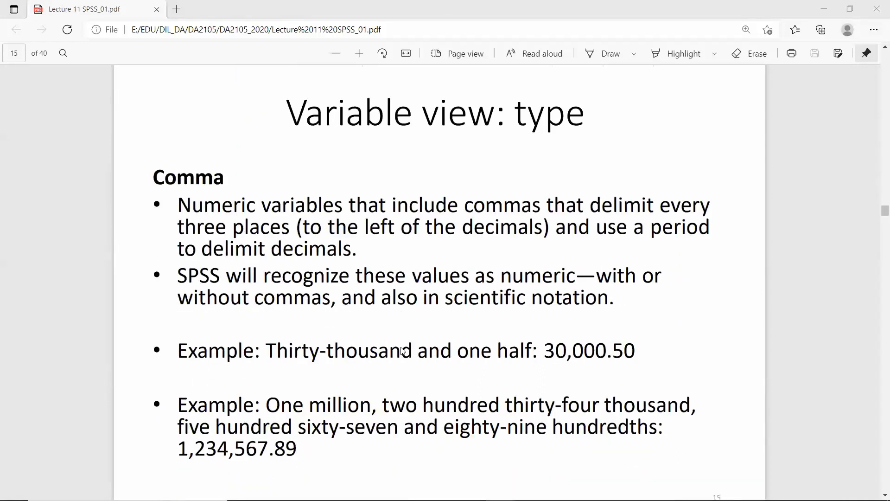
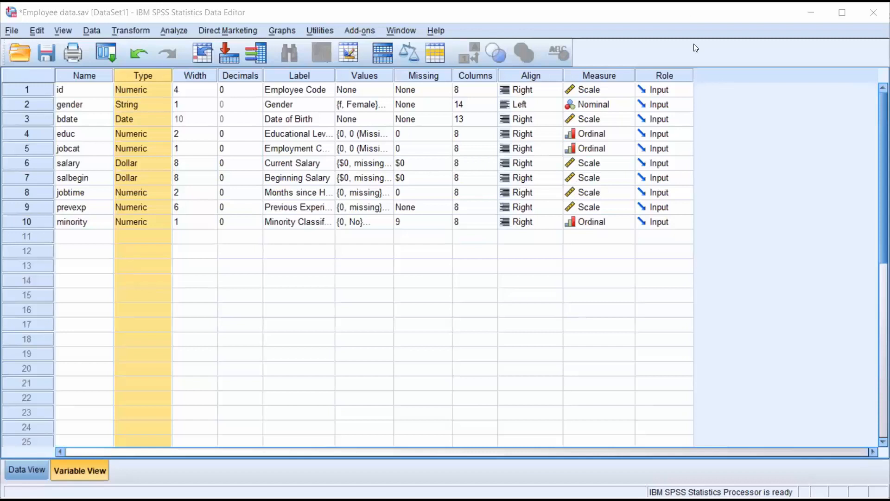
Switch back to Employee data.sav in SPSS and run Frequencies on Employment Category and Gender with frequency tables displayed.
{"action": "left_click", "coordinate": [695, 48]}
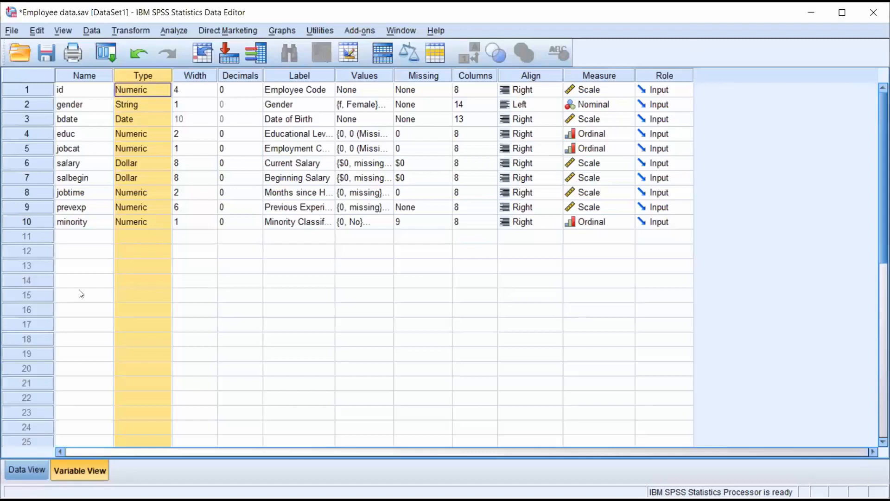
{"action": "left_click", "coordinate": [26, 469]}
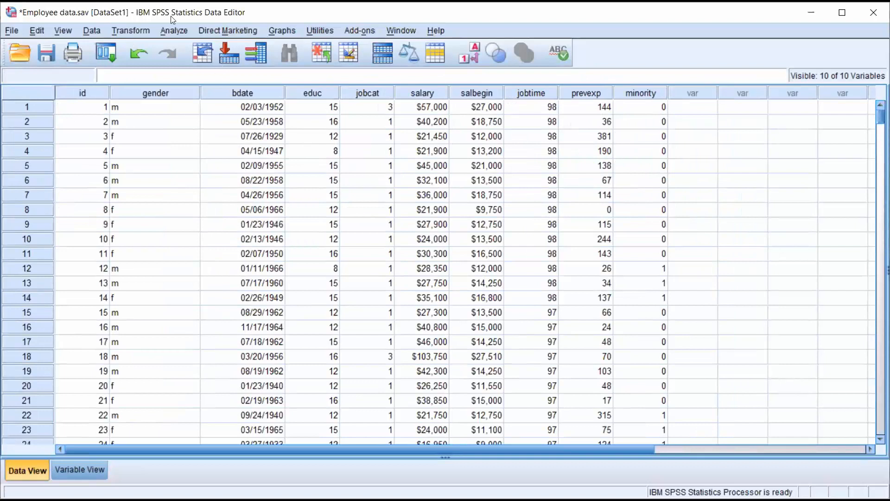
{"action": "left_click", "coordinate": [181, 30]}
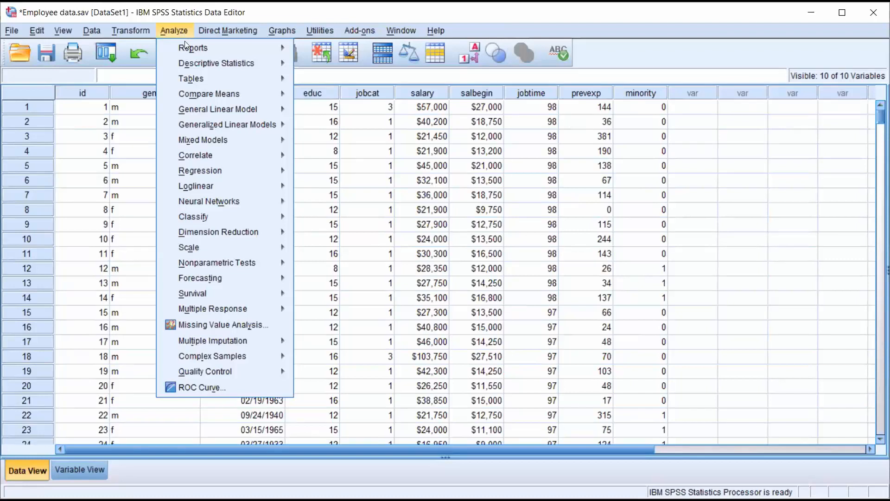
{"action": "mouse_move", "coordinate": [186, 61]}
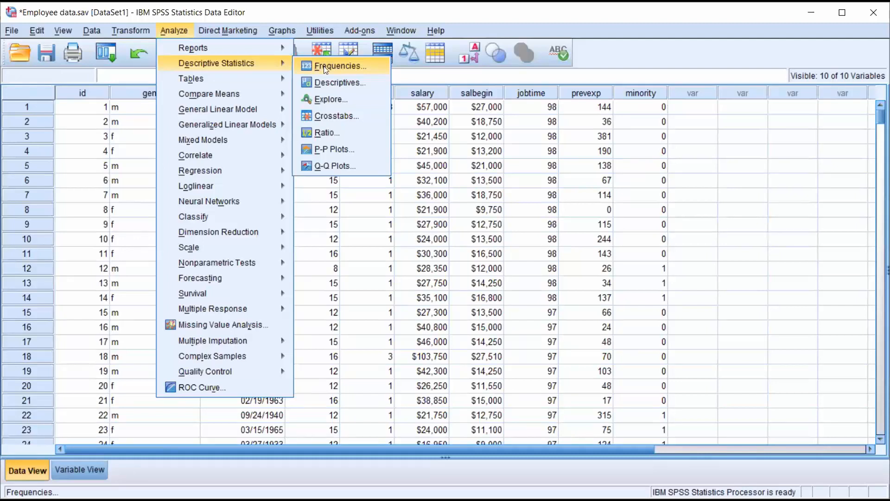
{"action": "left_click", "coordinate": [325, 68]}
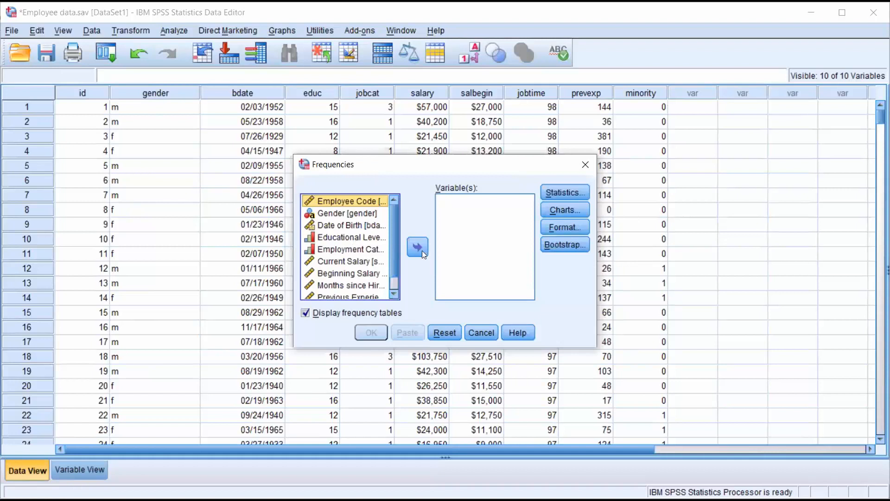
{"action": "left_click", "coordinate": [351, 250]}
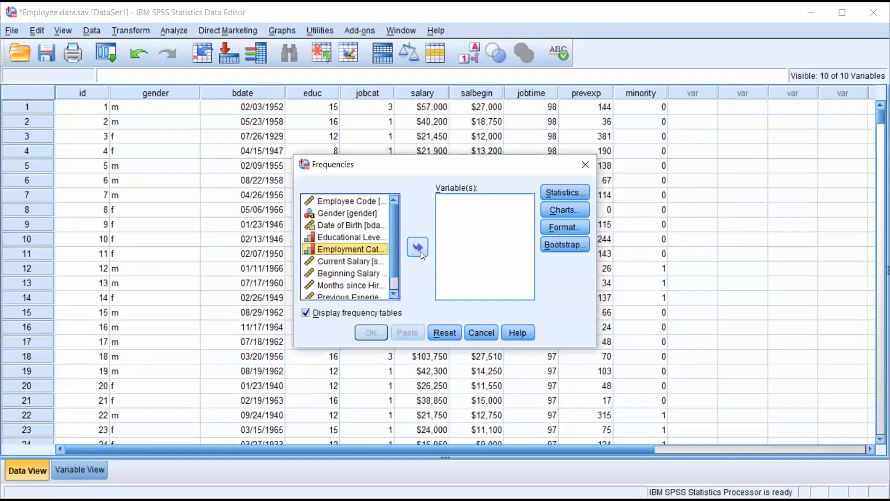
{"action": "left_click", "coordinate": [414, 249]}
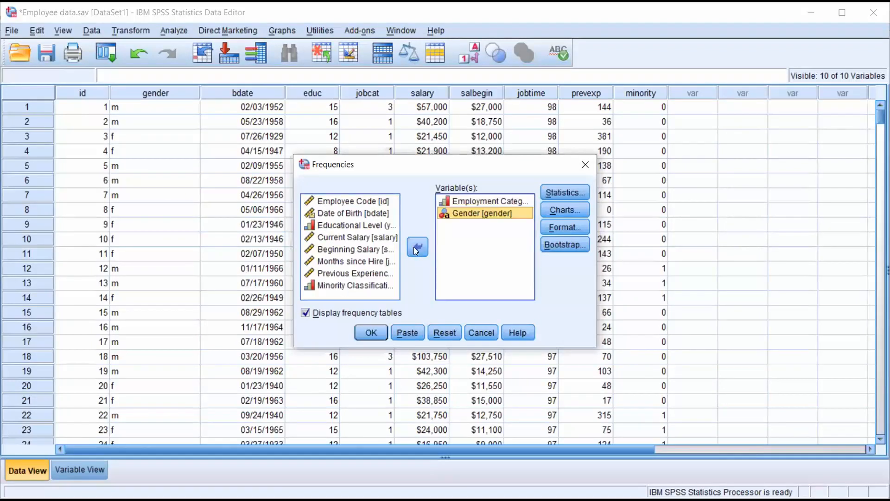
{"action": "left_click", "coordinate": [373, 332]}
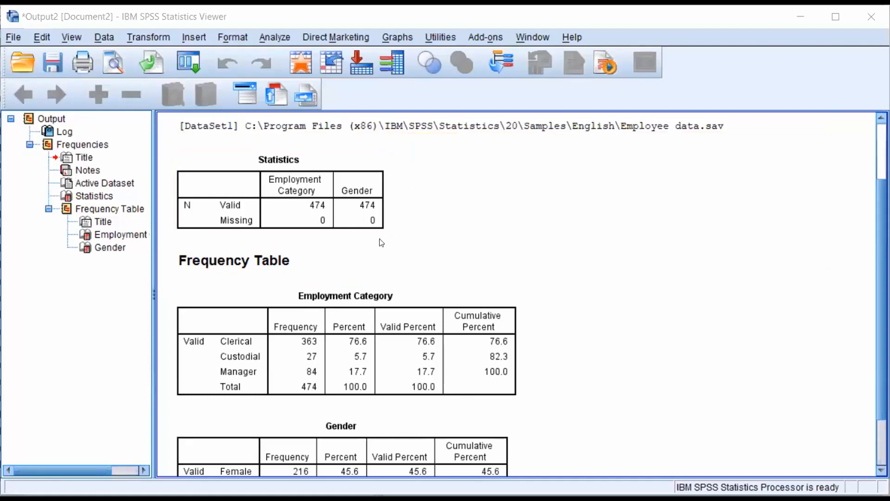
Check the file types available for saving the Output2 viewer document and dismiss the save dialog without saving.
{"action": "left_click", "coordinate": [14, 38]}
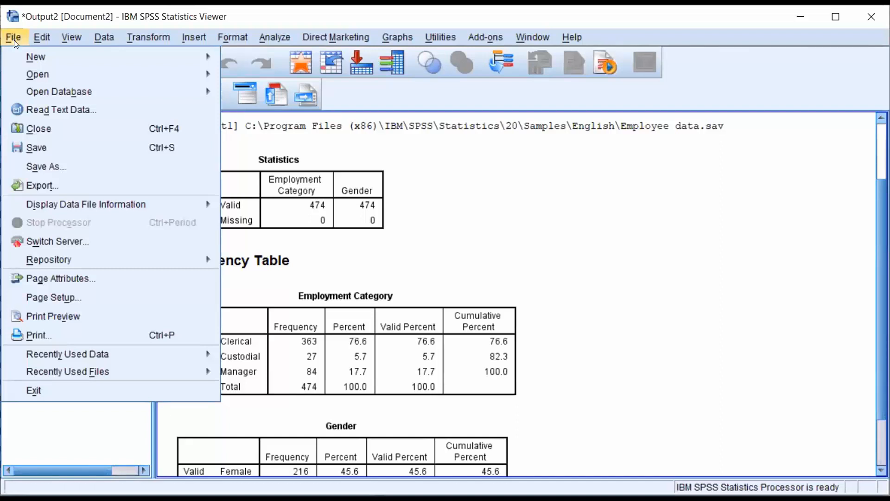
{"action": "left_click", "coordinate": [62, 166]}
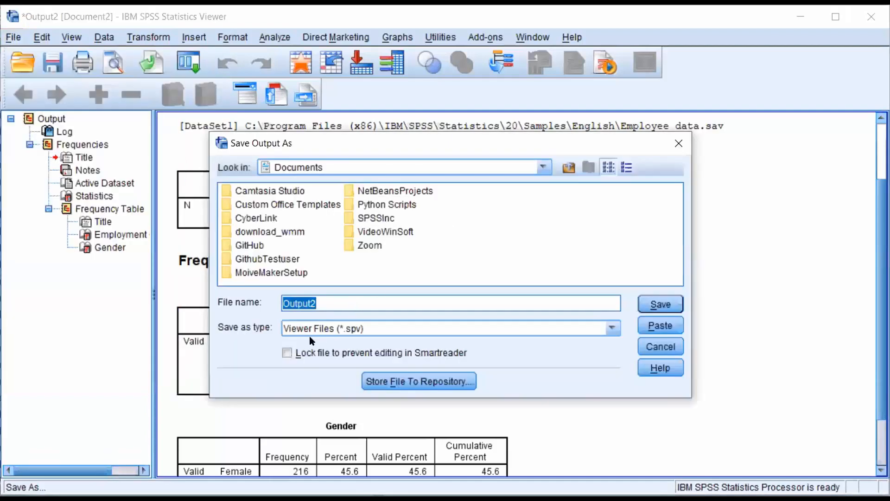
{"action": "left_click", "coordinate": [368, 327]}
{"action": "left_click", "coordinate": [364, 327]}
{"action": "left_click", "coordinate": [362, 327]}
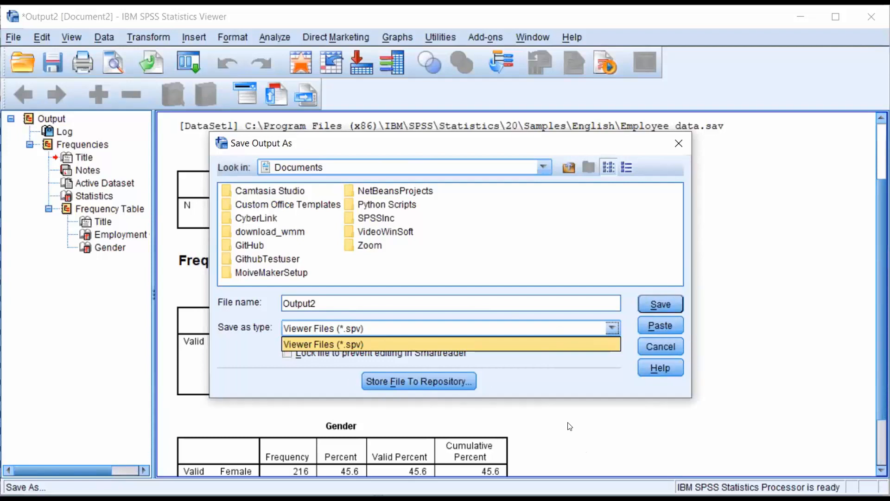
{"action": "left_click", "coordinate": [679, 143]}
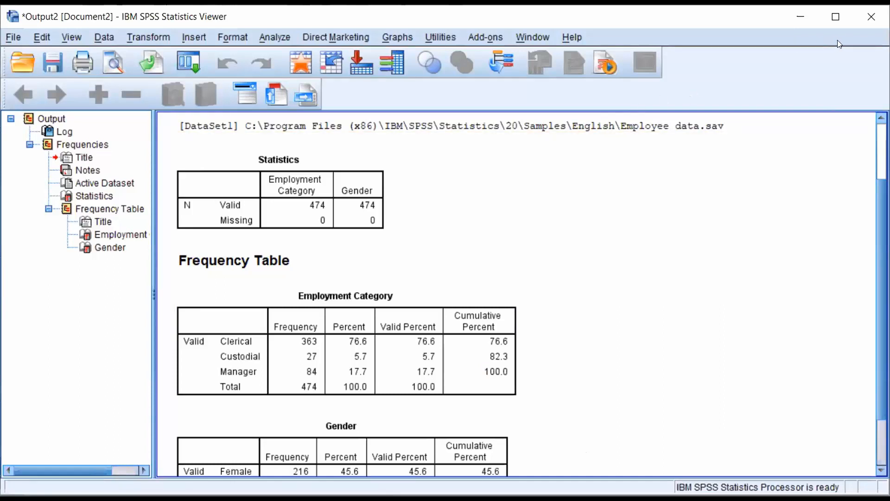
Close the Output2 viewer document without saving its contents.
{"action": "left_click", "coordinate": [872, 17]}
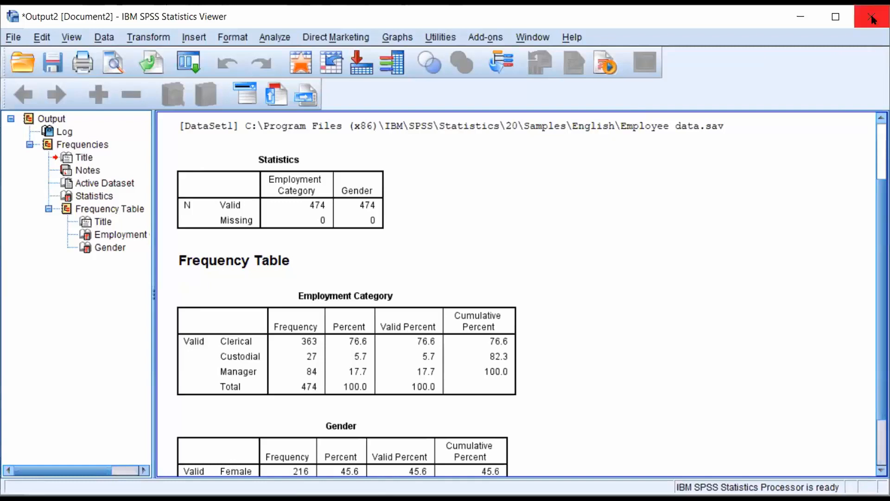
{"action": "left_click", "coordinate": [872, 18]}
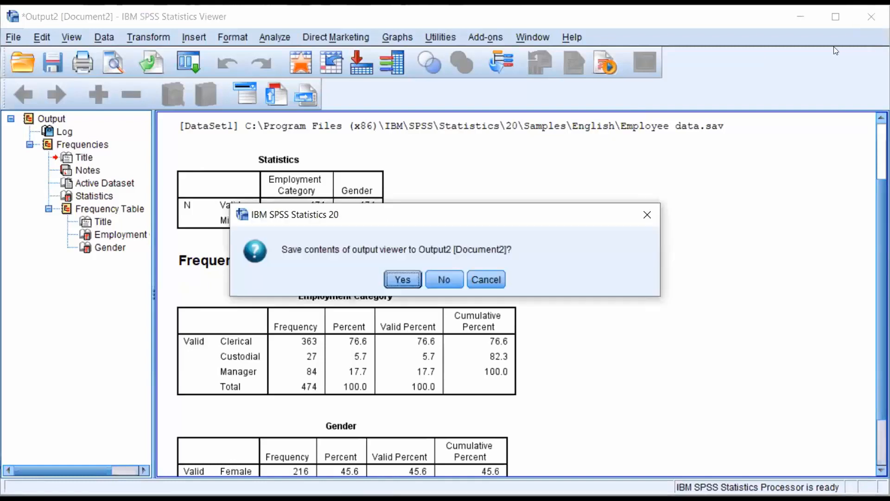
{"action": "left_click", "coordinate": [455, 281]}
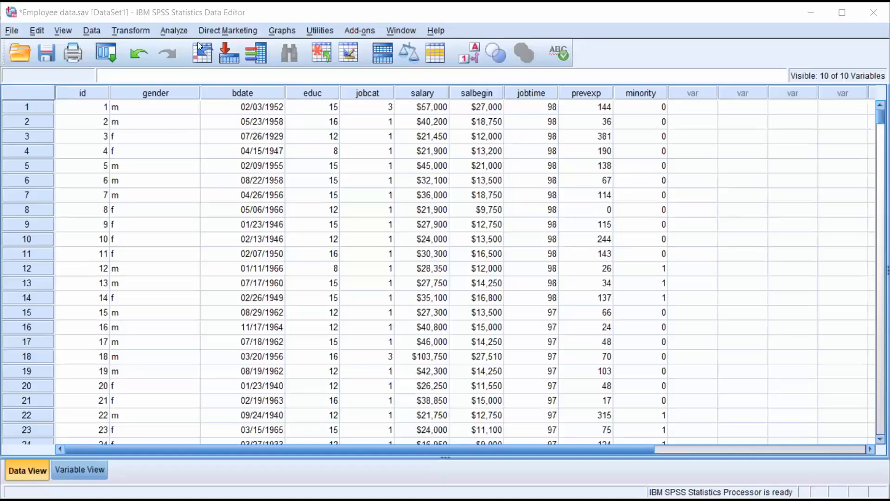
Open the Frequencies analysis for Employee data.sav and remove Employment Category and Gender from the analysis variables.
{"action": "left_click", "coordinate": [173, 30]}
{"action": "mouse_move", "coordinate": [199, 48]}
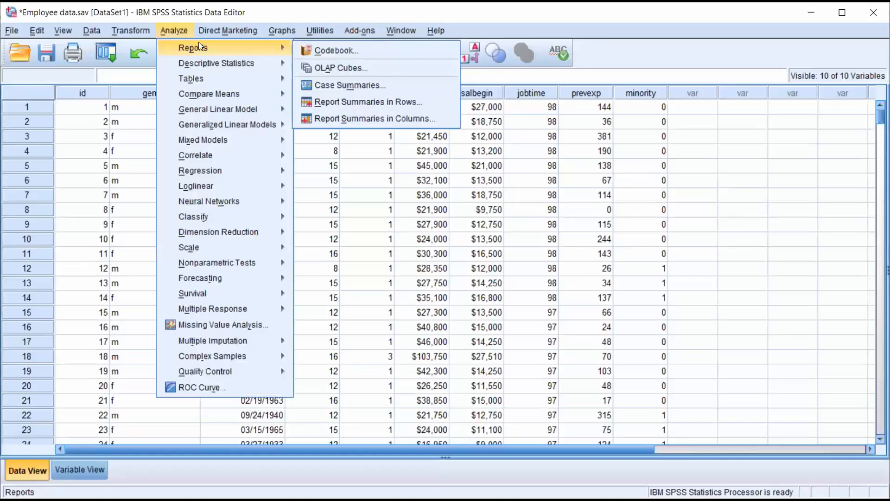
{"action": "mouse_move", "coordinate": [208, 63]}
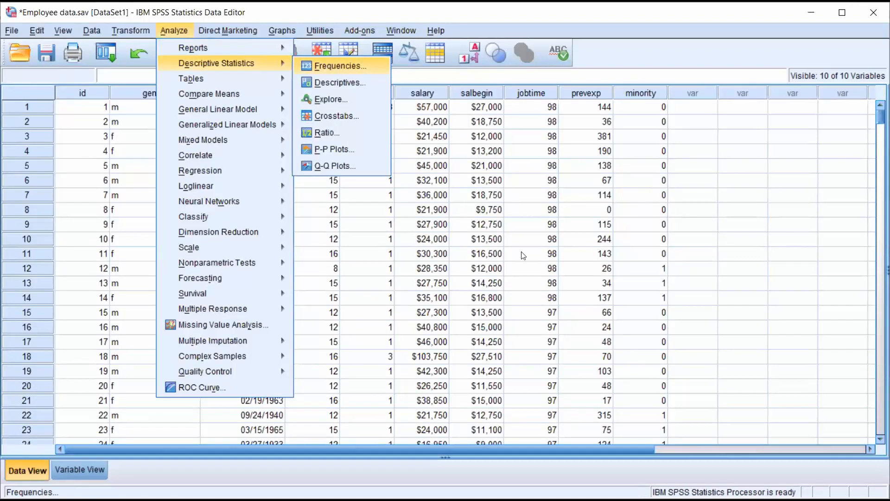
{"action": "left_click", "coordinate": [327, 65]}
{"action": "left_click", "coordinate": [351, 237]}
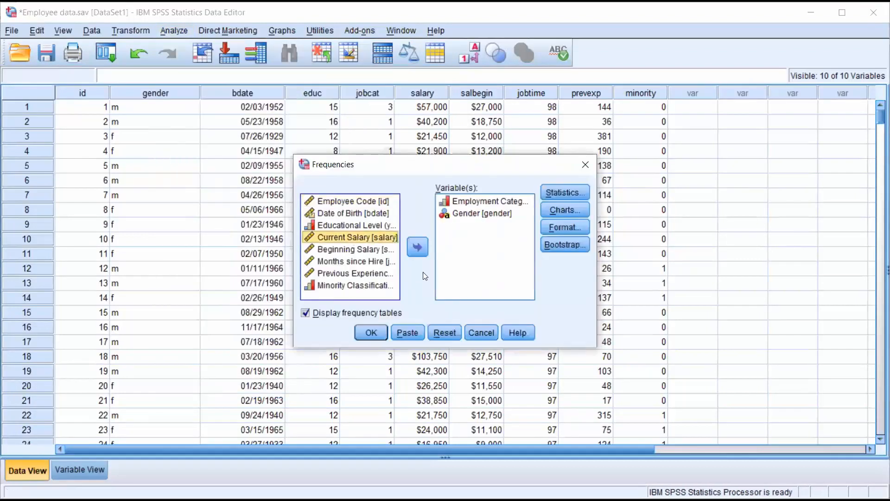
{"action": "left_click", "coordinate": [352, 261]}
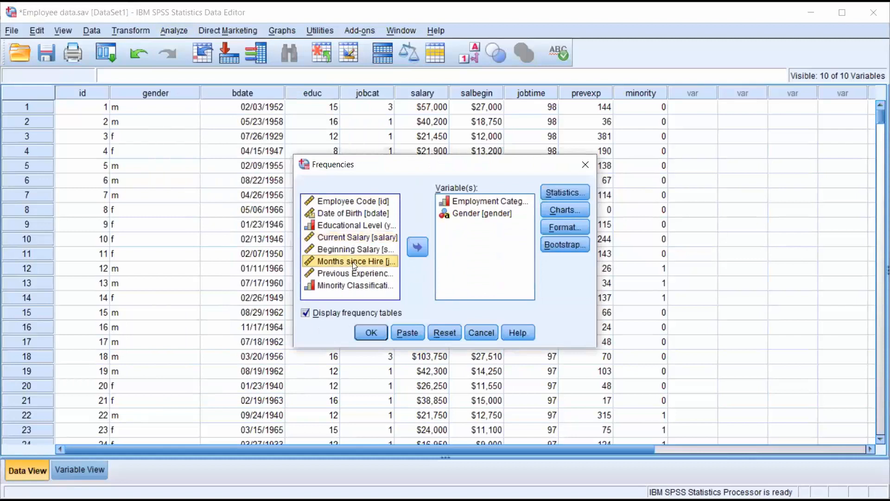
{"action": "left_click", "coordinate": [466, 202]}
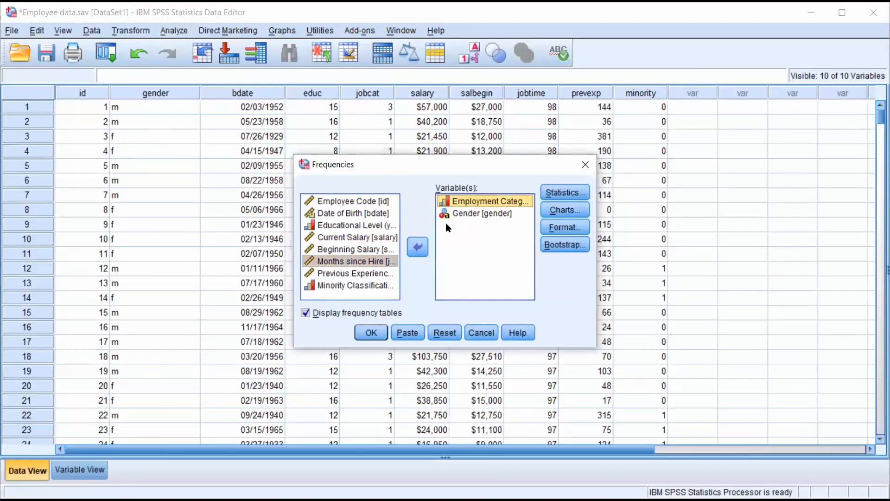
{"action": "left_click", "coordinate": [413, 253]}
{"action": "left_click", "coordinate": [420, 249]}
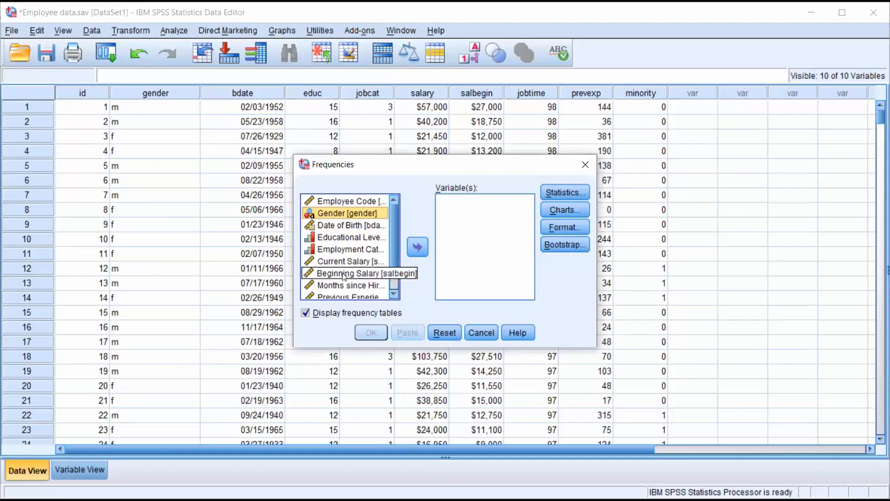
Add Current Salary as the analysis variable for Frequencies.
{"action": "left_click", "coordinate": [328, 262]}
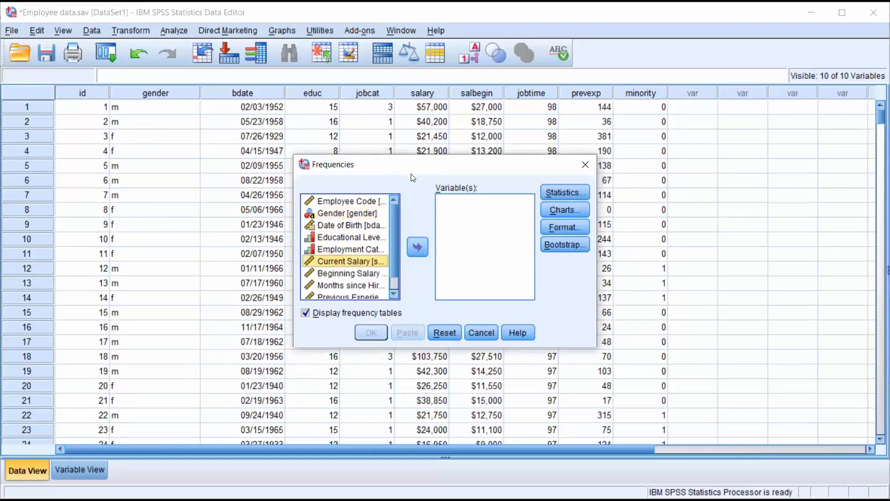
{"action": "left_click_drag", "start_coordinate": [407, 171], "coordinate": [416, 173]}
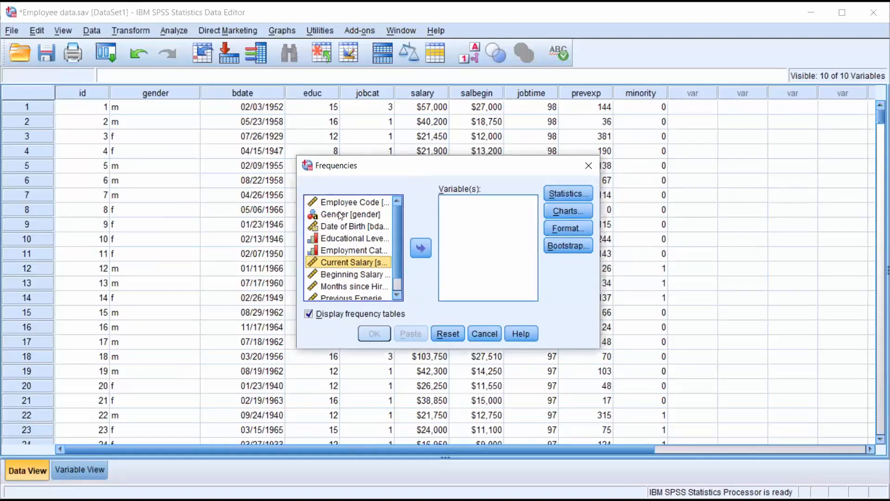
{"action": "left_click", "coordinate": [420, 248]}
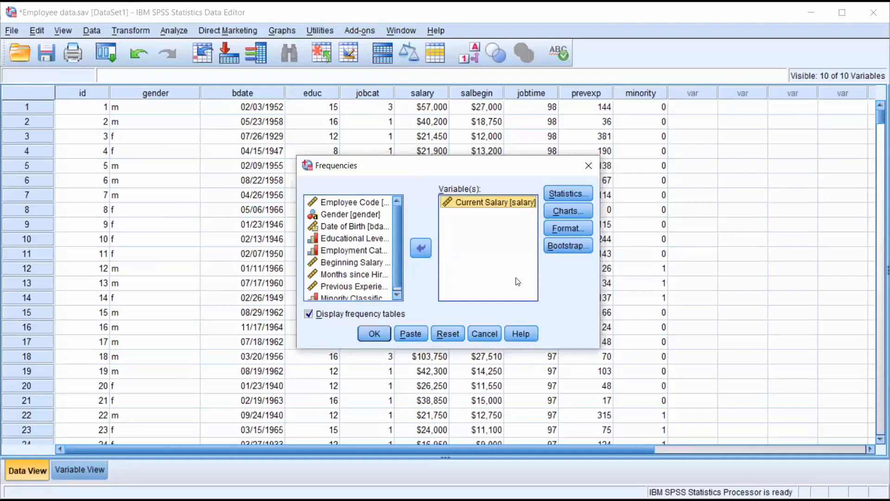
Choose bar charts showing frequencies for Current Salary and paste the Frequencies command into the Syntax Editor.
{"action": "left_click", "coordinate": [577, 210]}
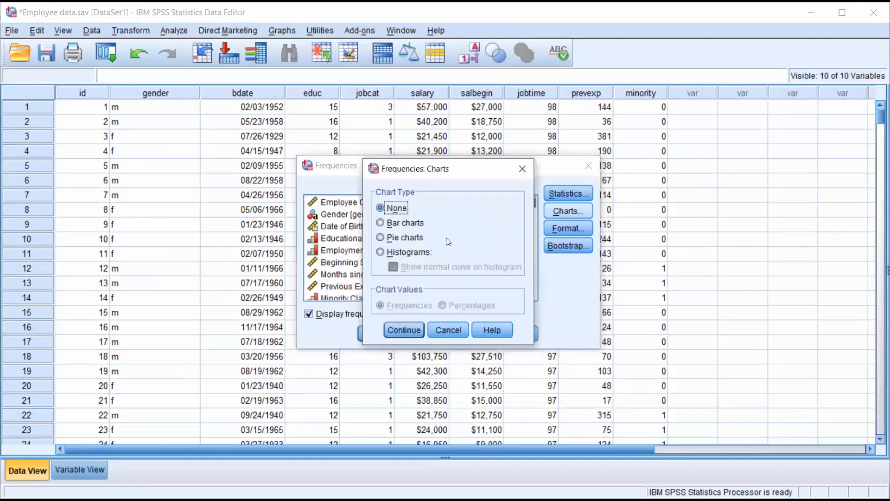
{"action": "left_click", "coordinate": [393, 223]}
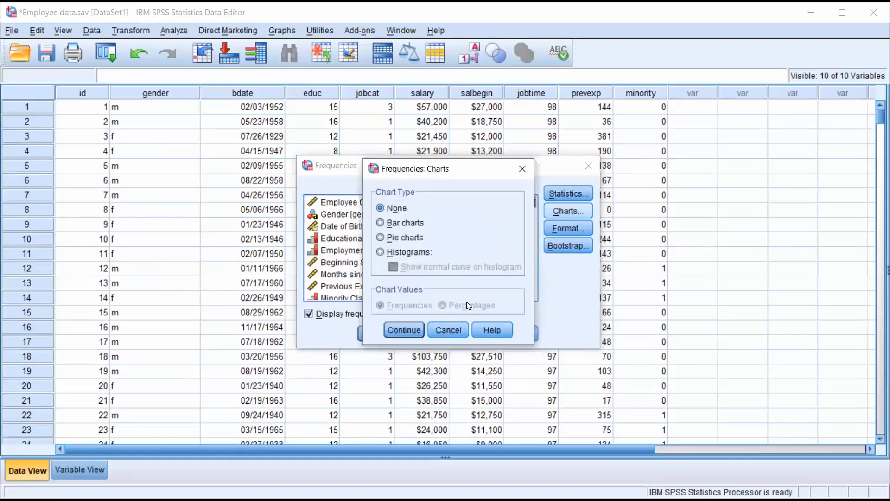
{"action": "left_click", "coordinate": [410, 330]}
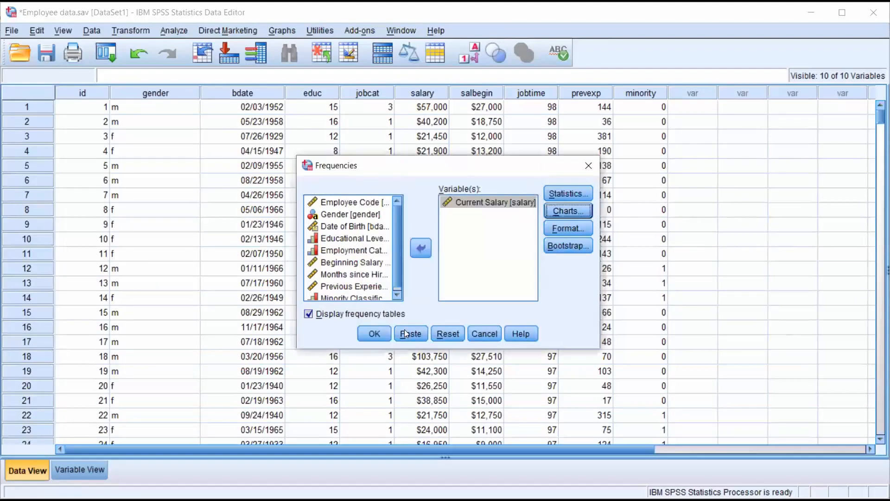
{"action": "left_click", "coordinate": [406, 333]}
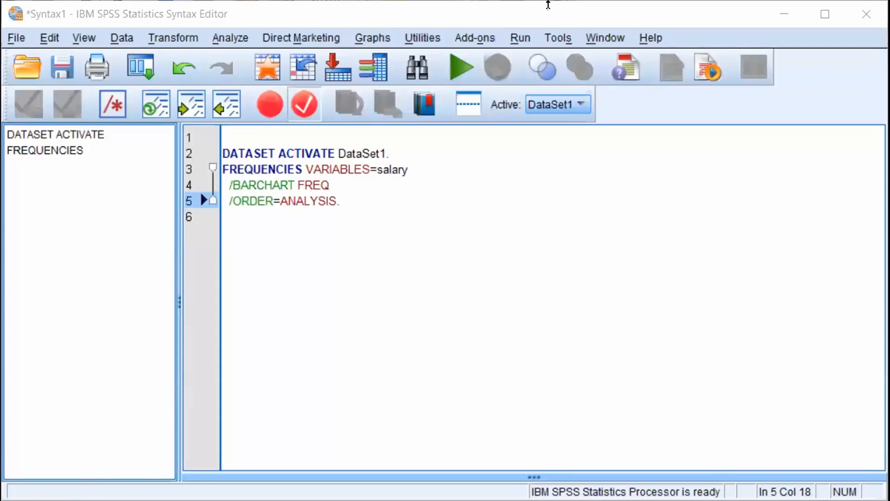
Review the pasted DATASET ACTIVATE and FREQUENCIES commands for salary in the Syntax Editor, highlighting the whole block.
{"action": "left_click", "coordinate": [551, 5]}
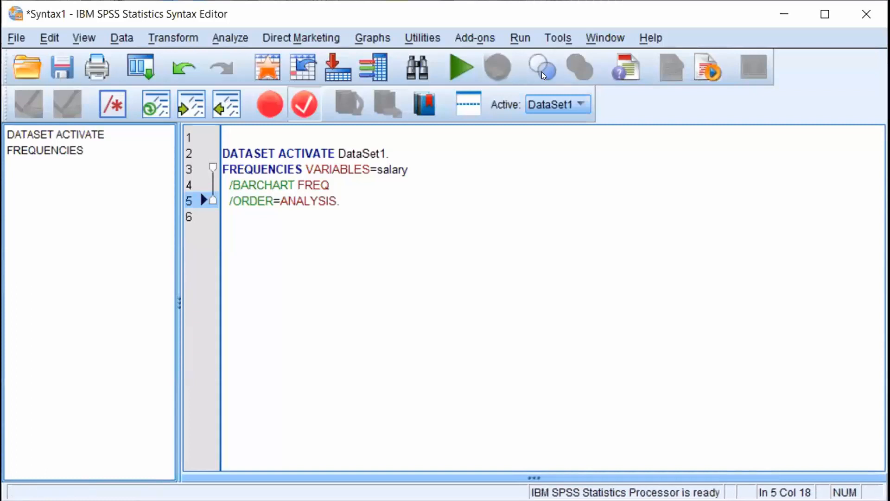
{"action": "left_click", "coordinate": [542, 71]}
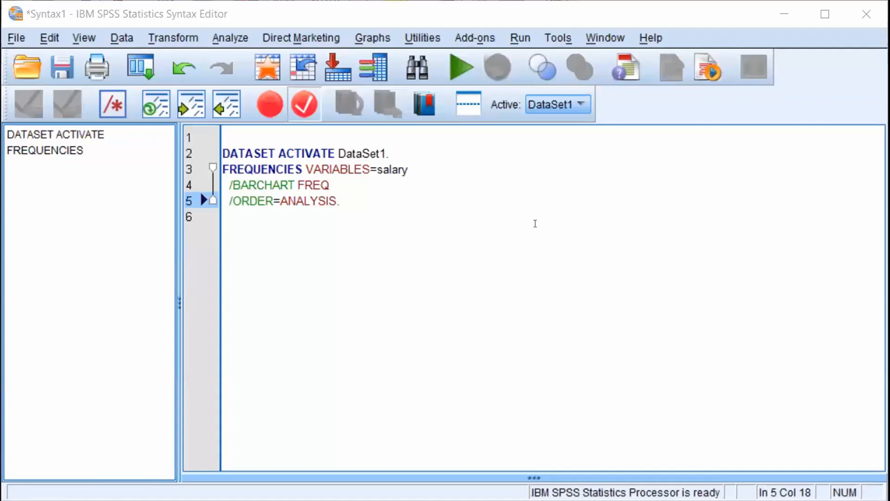
{"action": "left_click_drag", "start_coordinate": [338, 201], "coordinate": [224, 142]}
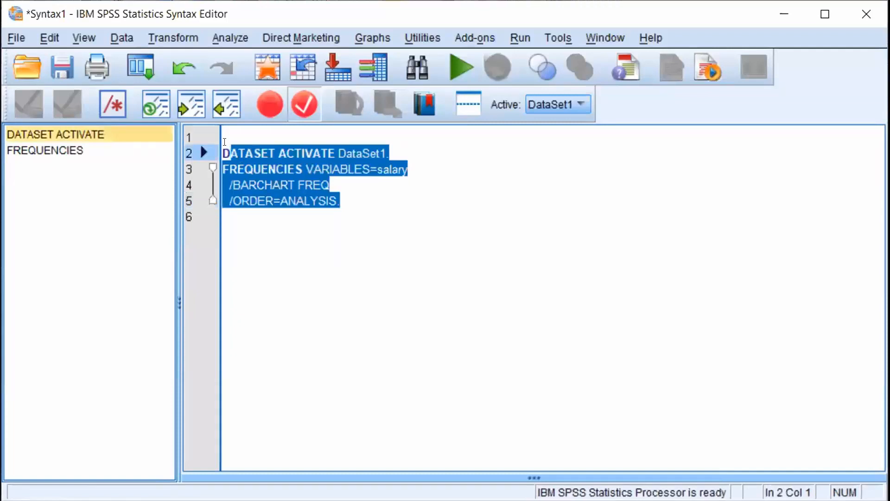
{"action": "left_click", "coordinate": [331, 210]}
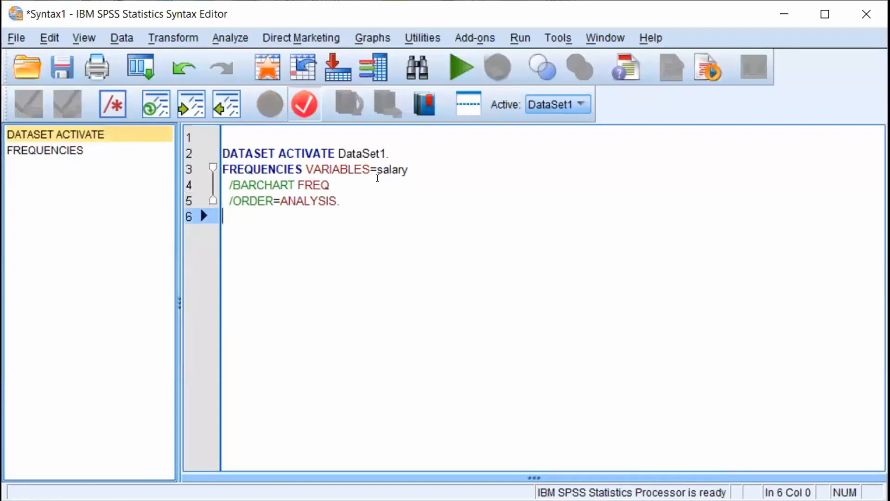
{"action": "left_click_drag", "start_coordinate": [342, 200], "coordinate": [218, 148]}
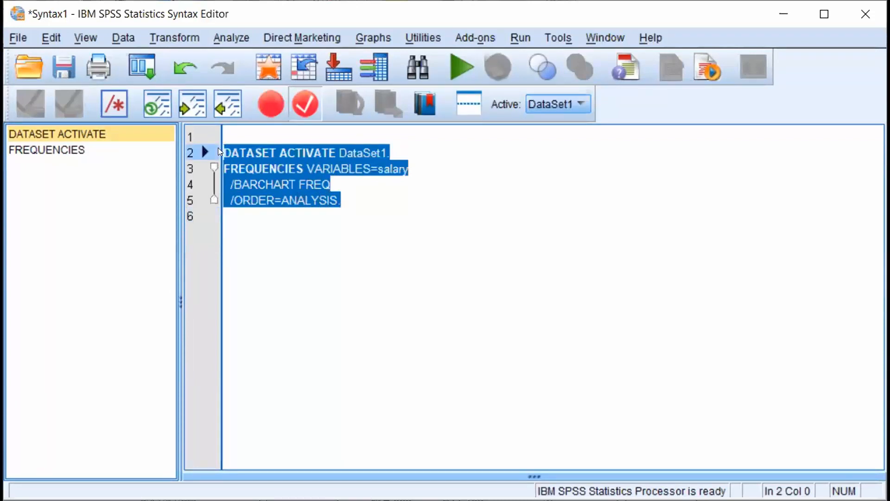
{"action": "left_click", "coordinate": [311, 256]}
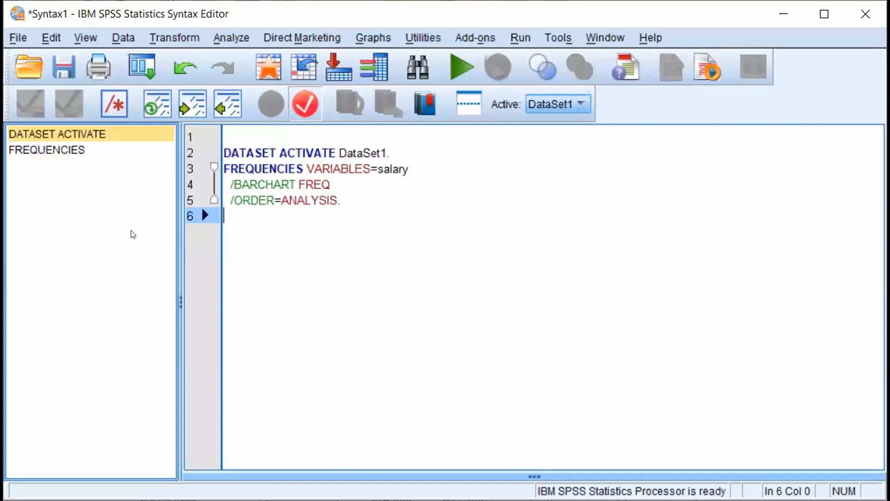
Check the file types available for saving the Syntax1 document and dismiss the save dialog without saving.
{"action": "left_click", "coordinate": [11, 38]}
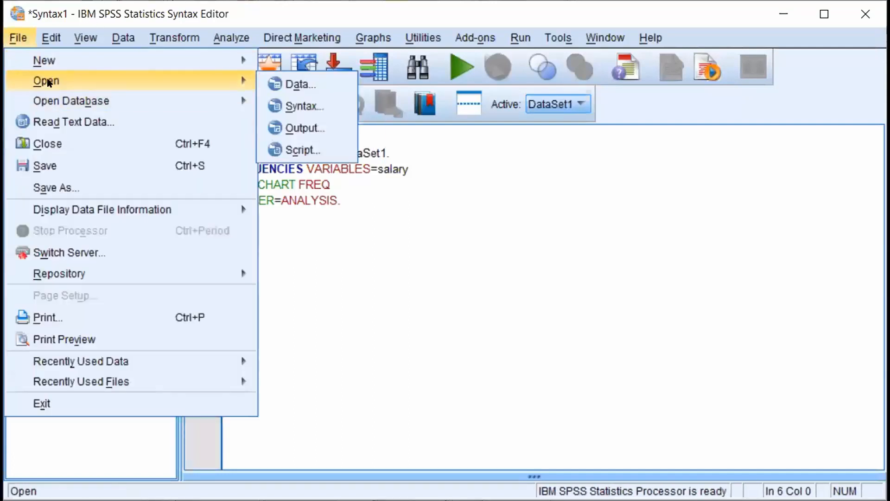
{"action": "mouse_move", "coordinate": [41, 63]}
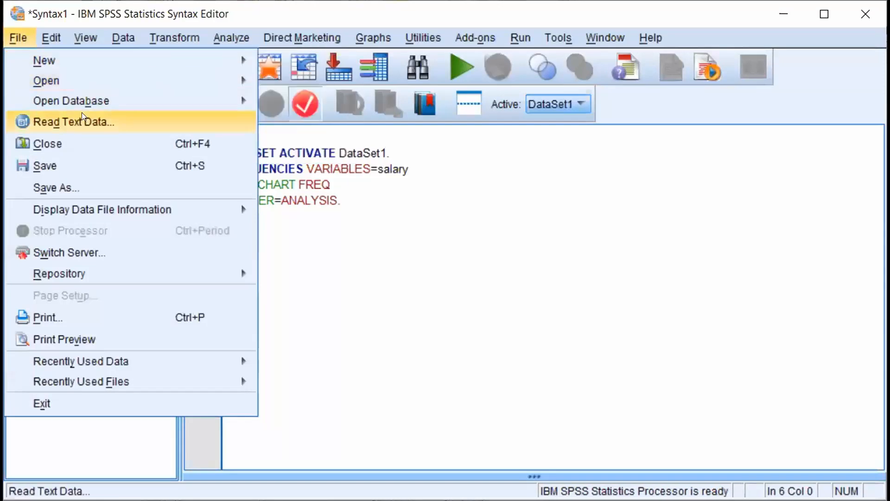
{"action": "left_click", "coordinate": [77, 188]}
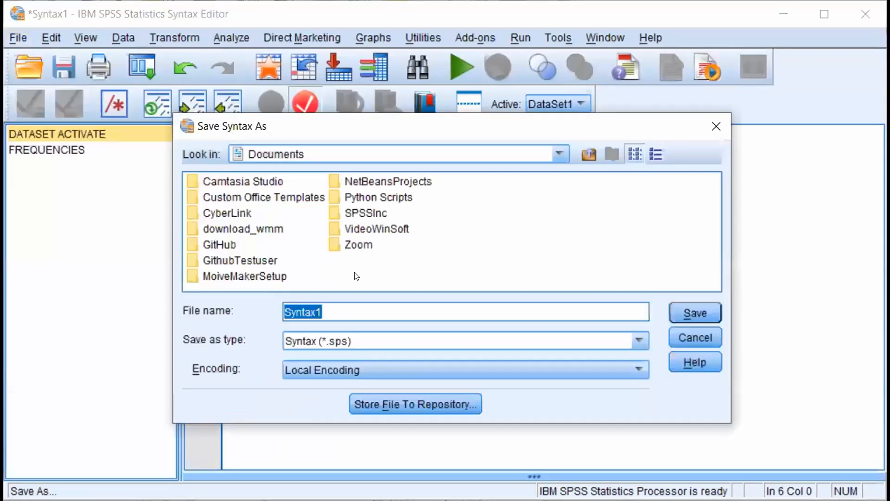
{"action": "left_click", "coordinate": [357, 341]}
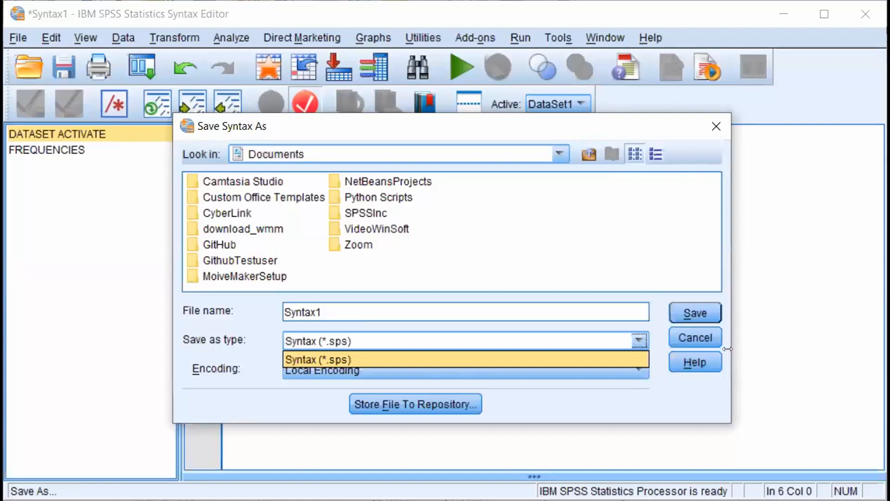
{"action": "left_click", "coordinate": [717, 129]}
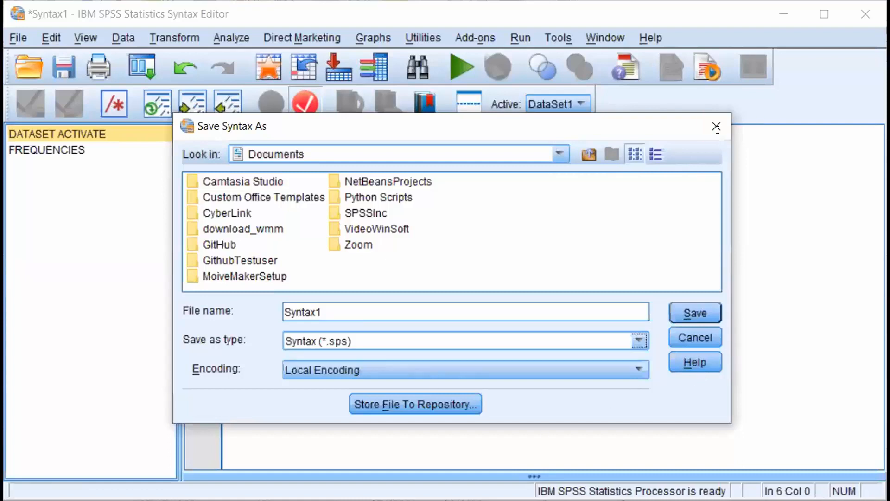
{"action": "left_click", "coordinate": [717, 129]}
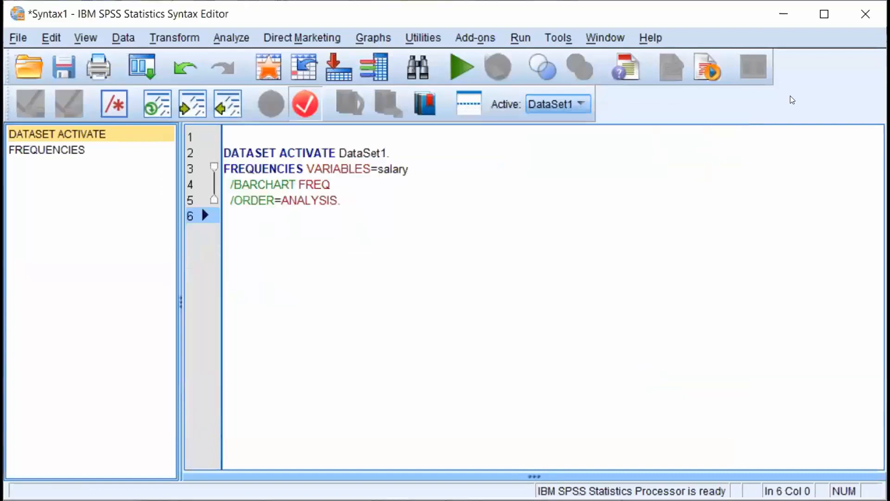
Close the Syntax1 document without saving its contents.
{"action": "left_click", "coordinate": [862, 17]}
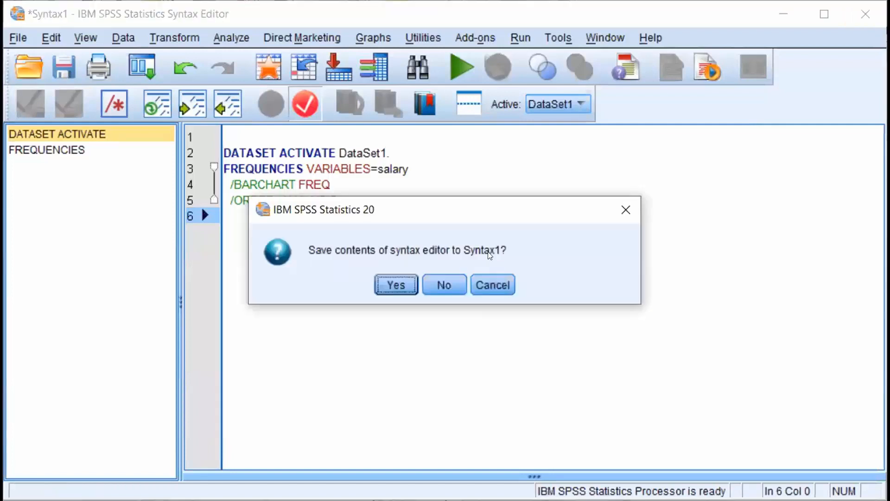
{"action": "left_click", "coordinate": [441, 285]}
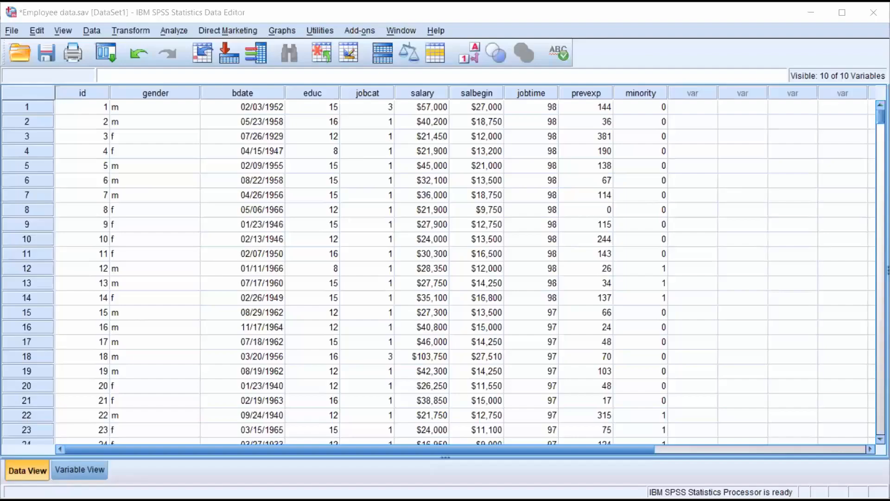
Look over the Data Editor's available commands and create a new script.
{"action": "left_click", "coordinate": [13, 32]}
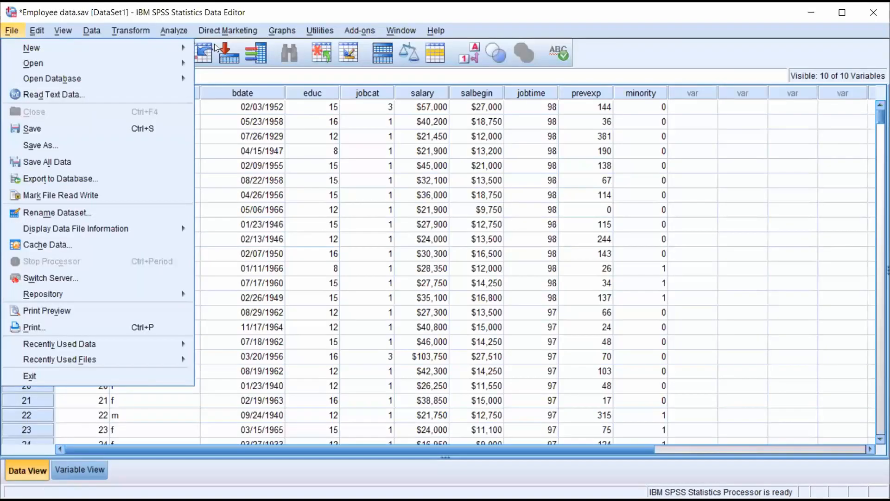
{"action": "mouse_move", "coordinate": [179, 48]}
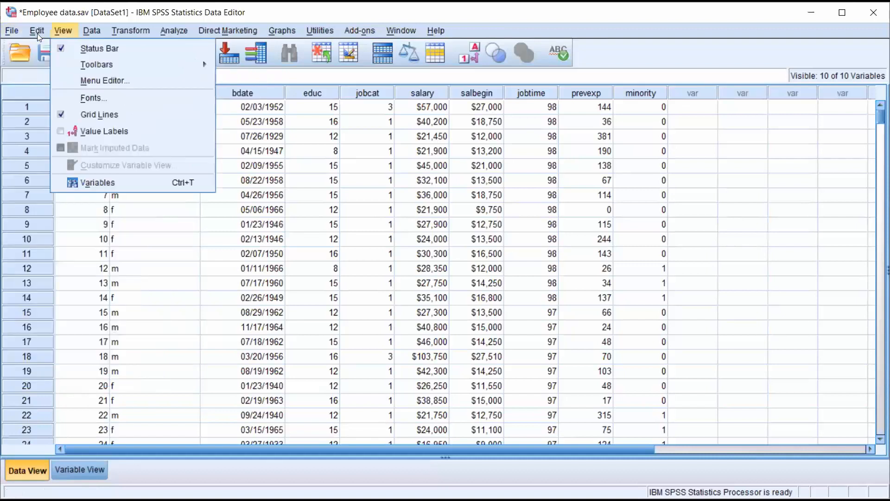
{"action": "mouse_move", "coordinate": [37, 31]}
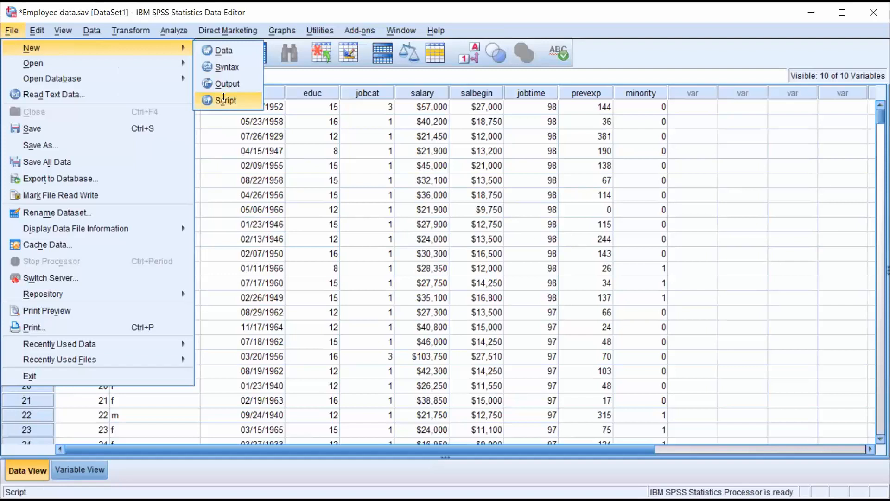
{"action": "left_click", "coordinate": [224, 99]}
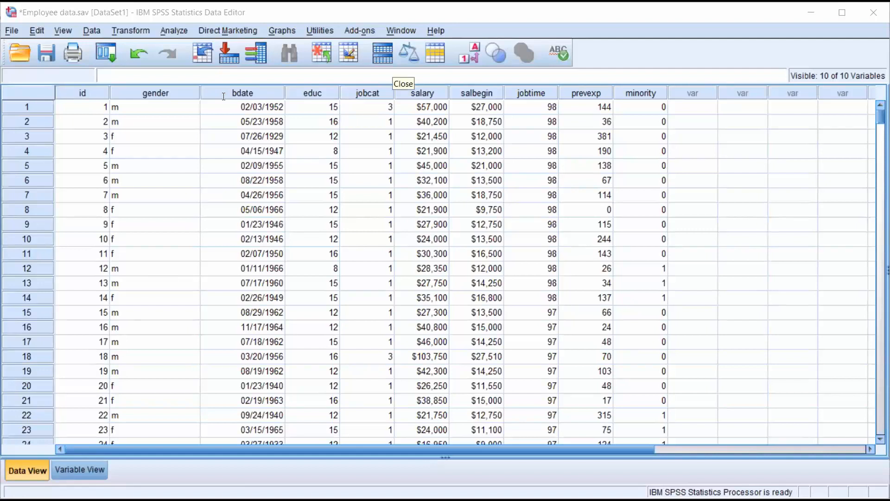
Create a new syntax document from the Data Editor.
{"action": "left_click", "coordinate": [12, 30]}
{"action": "mouse_move", "coordinate": [83, 50]}
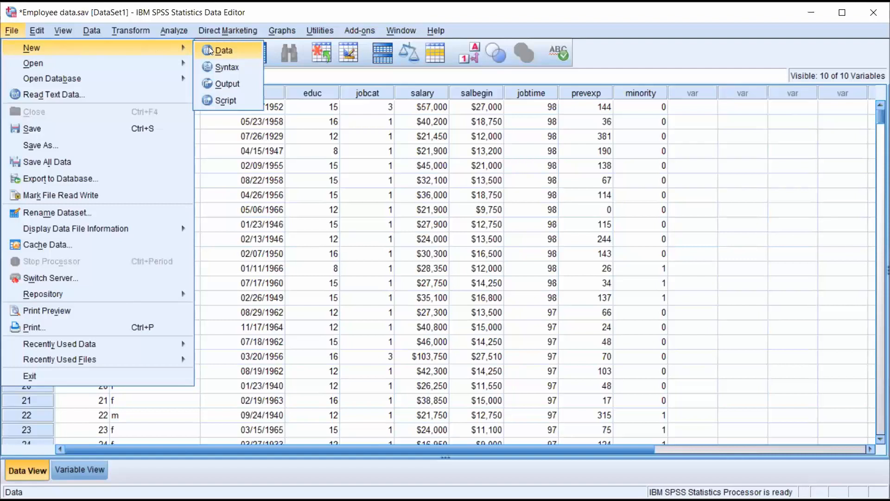
{"action": "left_click", "coordinate": [221, 68]}
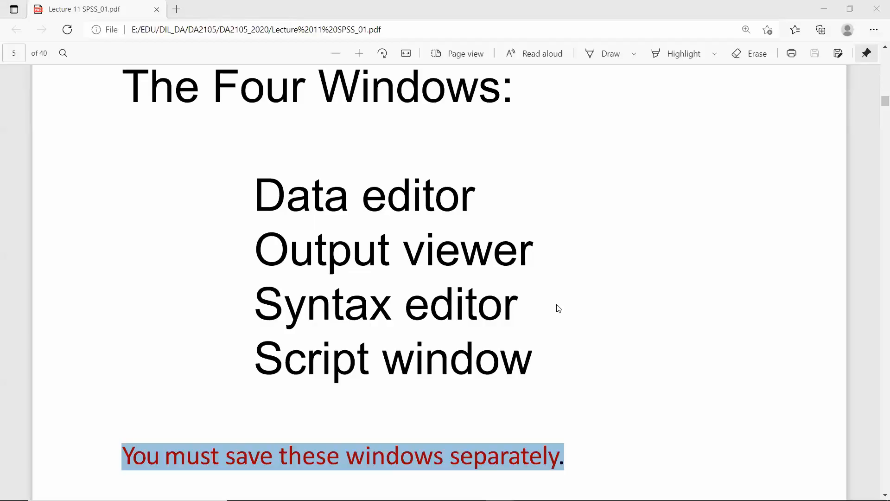
Switch to Lecture 11 SPSS_01.pdf in Edge, review slides 5 to 7, and select the Data Editor's file extension "sav." in the text.
{"action": "scroll", "coordinate": [558, 308], "scroll_direction": "down", "scroll_amount": 4}
{"action": "scroll", "coordinate": [558, 308], "scroll_direction": "up", "scroll_amount": 4}
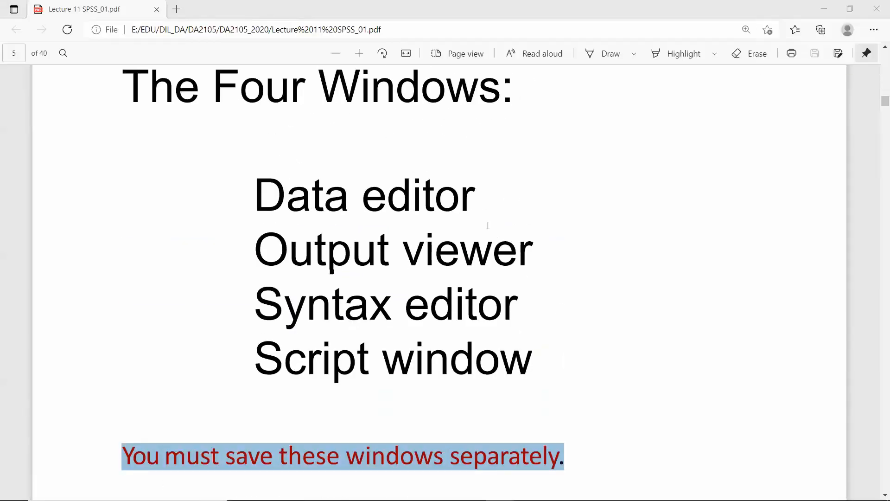
{"action": "scroll", "coordinate": [487, 227], "scroll_direction": "down", "scroll_amount": 3}
{"action": "scroll", "coordinate": [458, 264], "scroll_direction": "down", "scroll_amount": 10}
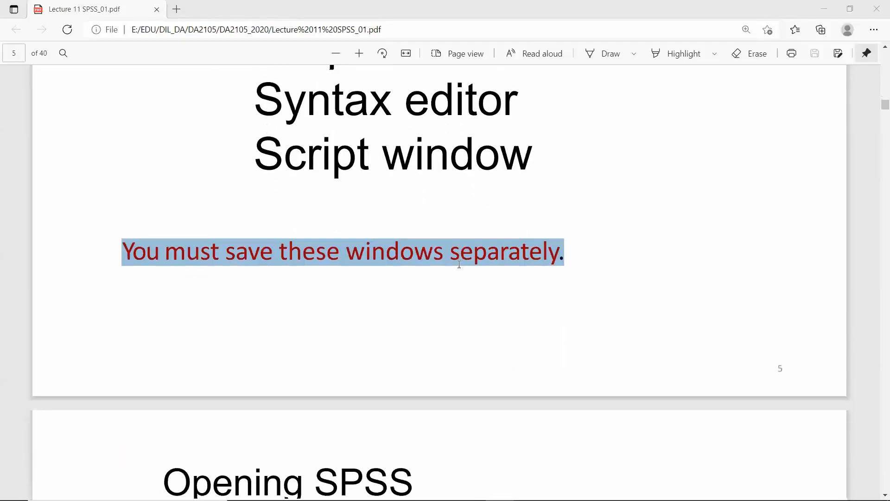
{"action": "scroll", "coordinate": [458, 264], "scroll_direction": "down", "scroll_amount": 3}
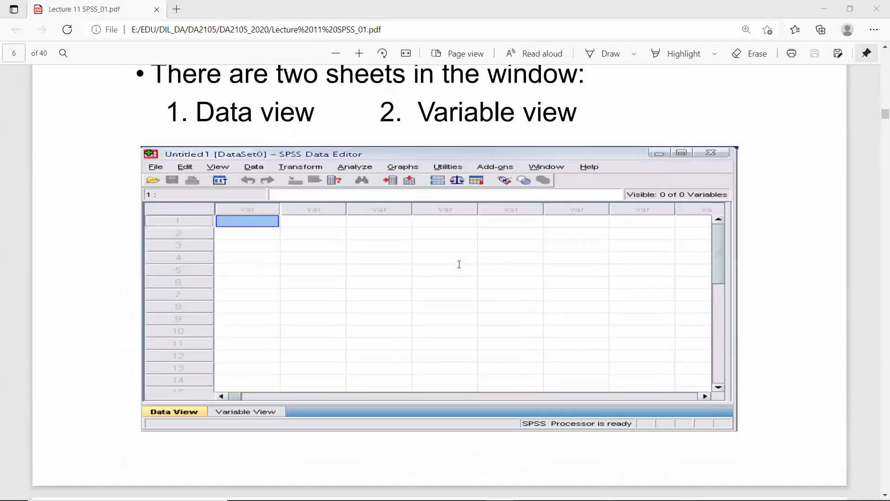
{"action": "scroll", "coordinate": [459, 264], "scroll_direction": "down", "scroll_amount": 3}
{"action": "scroll", "coordinate": [459, 264], "scroll_direction": "down", "scroll_amount": 6}
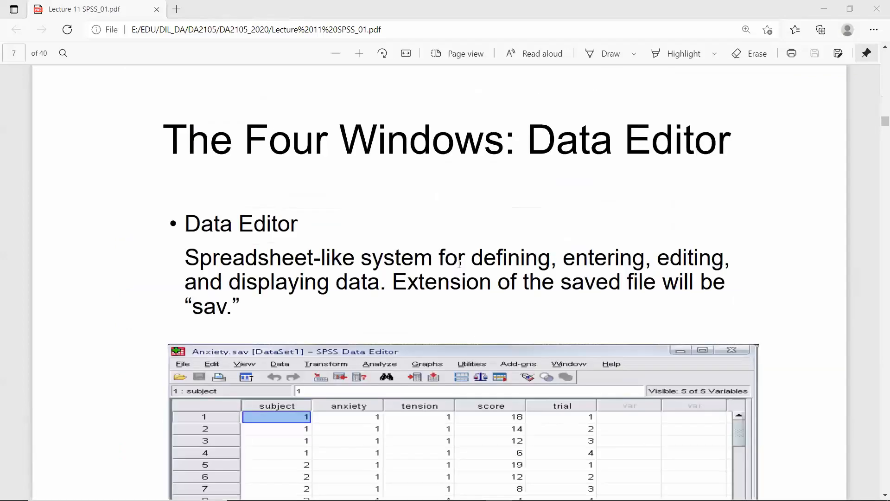
{"action": "scroll", "coordinate": [459, 264], "scroll_direction": "down", "scroll_amount": 3}
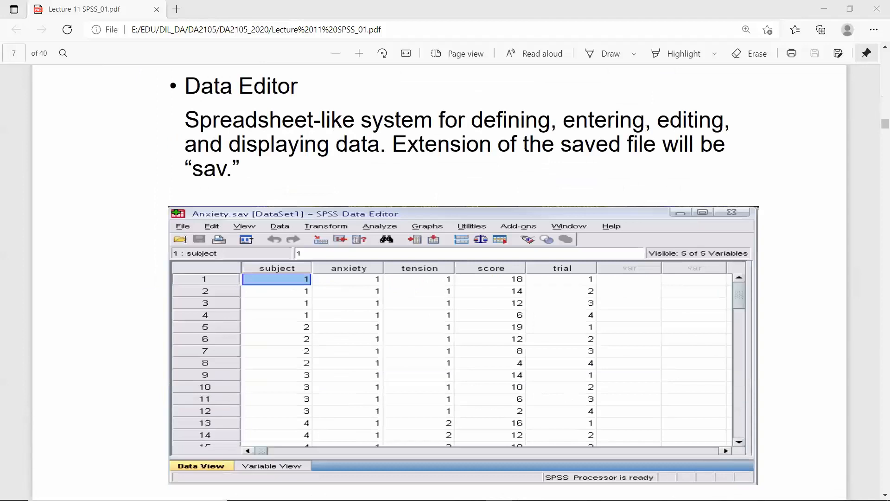
{"action": "scroll", "coordinate": [185, 239], "scroll_direction": "up", "scroll_amount": 2}
{"action": "left_click_drag", "start_coordinate": [186, 238], "coordinate": [287, 245]}
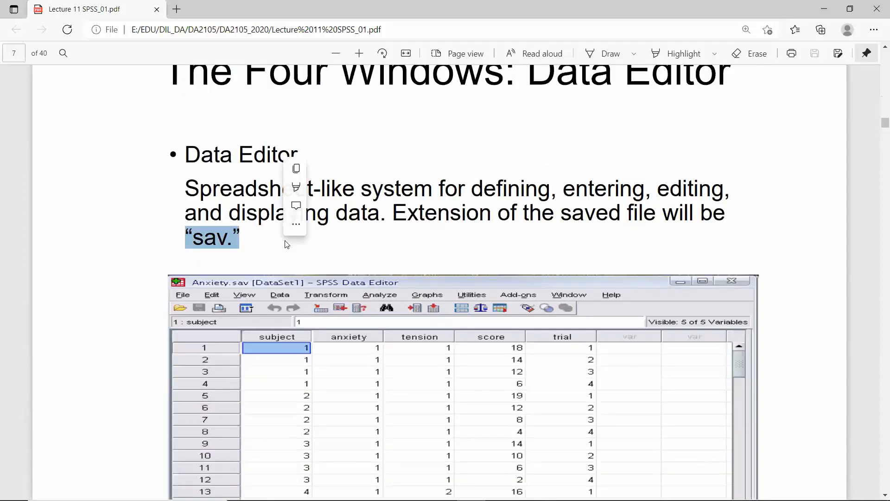
{"action": "left_click", "coordinate": [445, 255]}
Read the Output Viewer slide and select its file extension "spv" in the text.
{"action": "scroll", "coordinate": [444, 255], "scroll_direction": "down", "scroll_amount": 7}
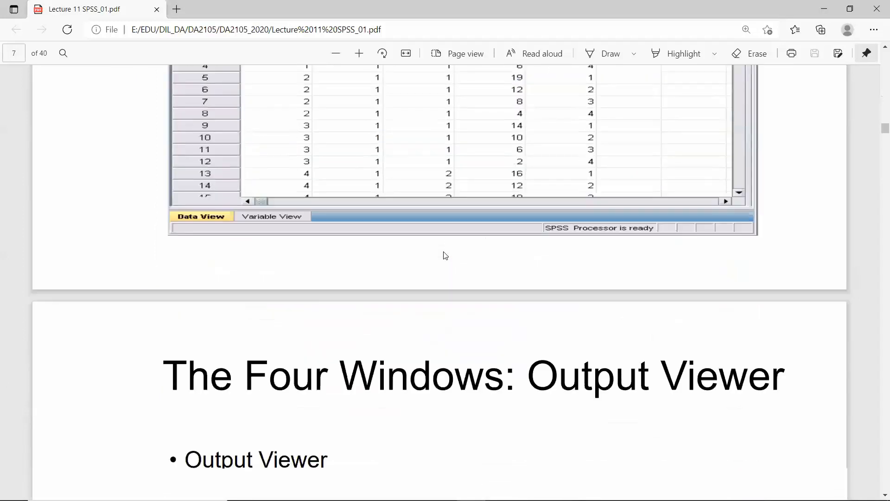
{"action": "scroll", "coordinate": [444, 255], "scroll_direction": "down", "scroll_amount": 7}
{"action": "scroll", "coordinate": [443, 251], "scroll_direction": "down", "scroll_amount": 2}
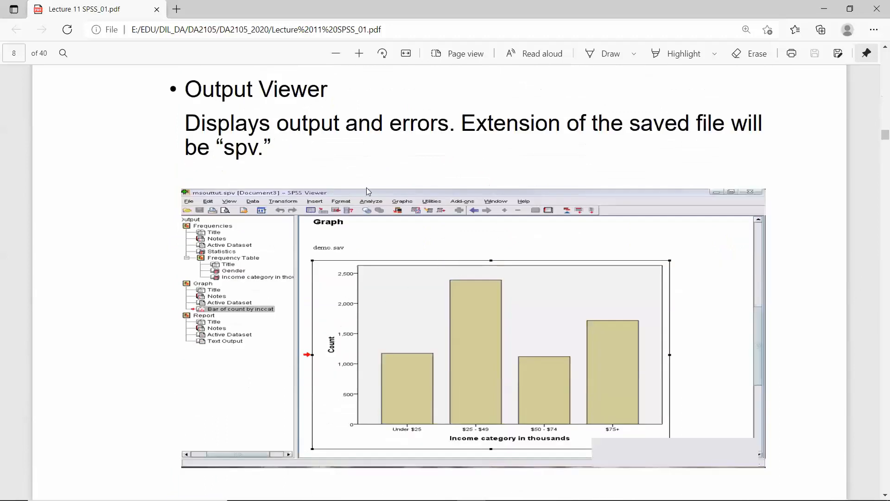
{"action": "double_click", "coordinate": [228, 147]}
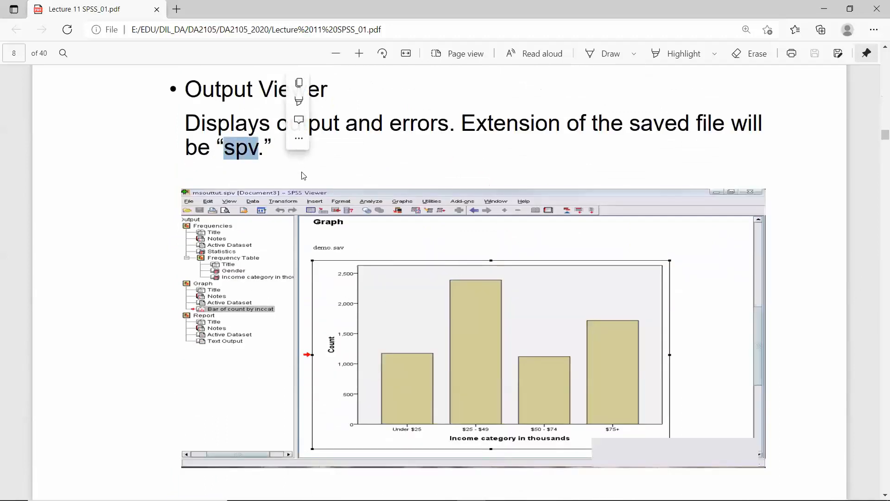
Read the Syntax editor slide and mark its file extension "sps" in the text.
{"action": "scroll", "coordinate": [303, 176], "scroll_direction": "down", "scroll_amount": 10}
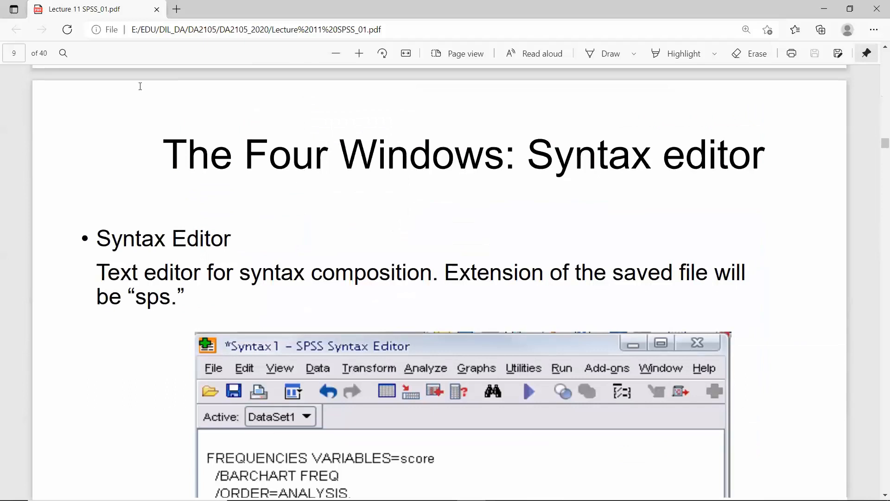
{"action": "scroll", "coordinate": [165, 181], "scroll_direction": "down", "scroll_amount": 3}
{"action": "left_click_drag", "start_coordinate": [129, 152], "coordinate": [195, 157]}
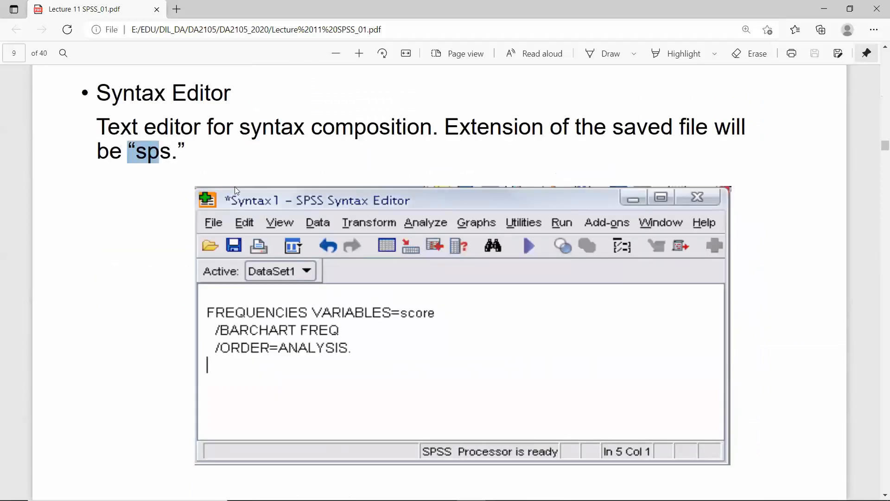
{"action": "left_click_drag", "start_coordinate": [234, 186], "coordinate": [287, 309]}
Read the Script Window slide and select its file extension "sbs." in the text.
{"action": "scroll", "coordinate": [308, 348], "scroll_direction": "down", "scroll_amount": 5}
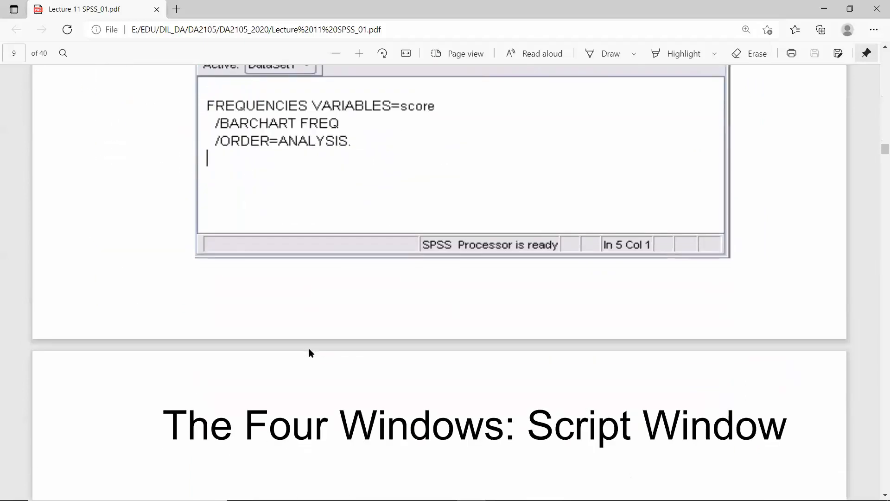
{"action": "scroll", "coordinate": [307, 347], "scroll_direction": "down", "scroll_amount": 5}
{"action": "scroll", "coordinate": [309, 352], "scroll_direction": "down", "scroll_amount": 2}
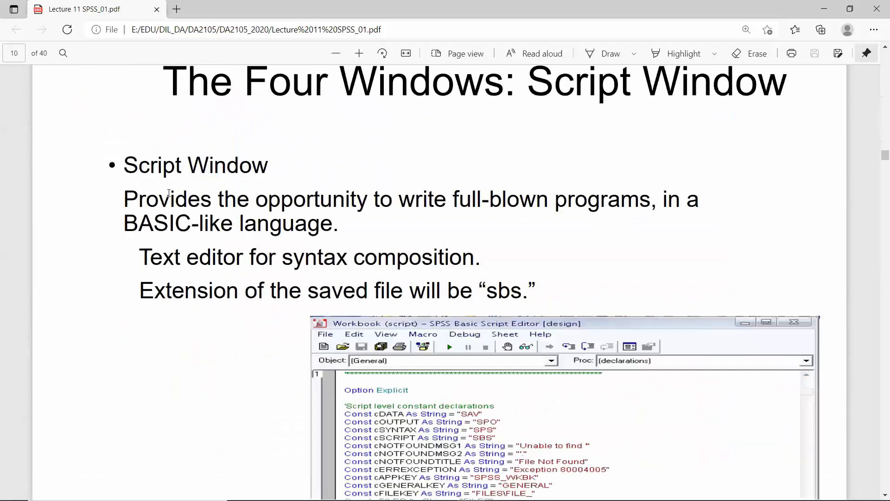
{"action": "scroll", "coordinate": [550, 160], "scroll_direction": "down", "scroll_amount": 3}
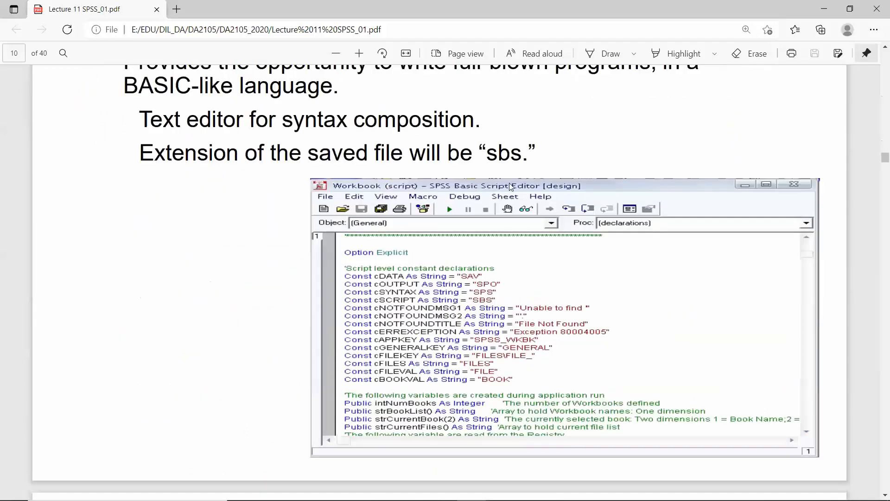
{"action": "left_click_drag", "start_coordinate": [536, 153], "coordinate": [486, 242]}
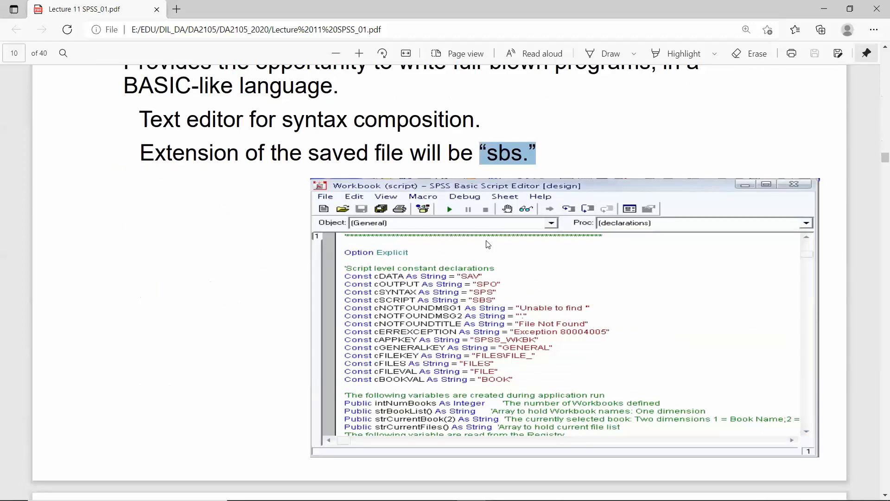
Skim the slides on the Data View window and the Variable View's Name and Type columns.
{"action": "scroll", "coordinate": [488, 245], "scroll_direction": "down", "scroll_amount": 3}
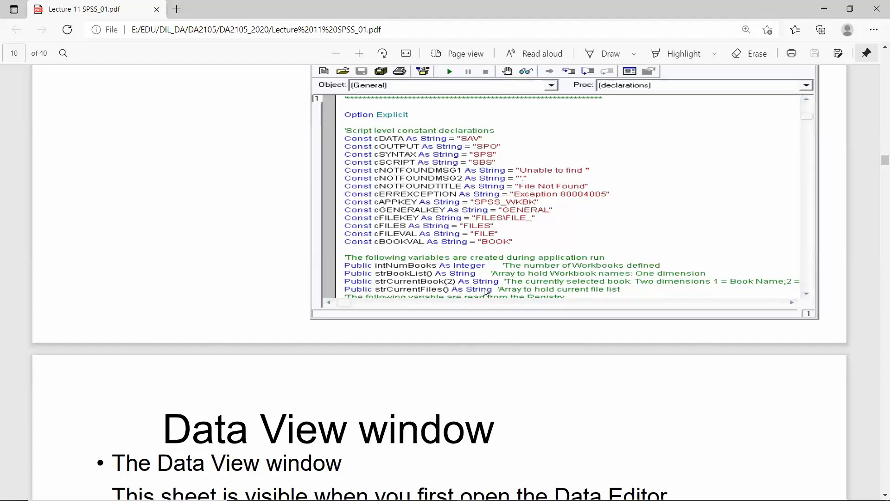
{"action": "scroll", "coordinate": [485, 291], "scroll_direction": "down", "scroll_amount": 2}
{"action": "scroll", "coordinate": [485, 380], "scroll_direction": "down", "scroll_amount": 10}
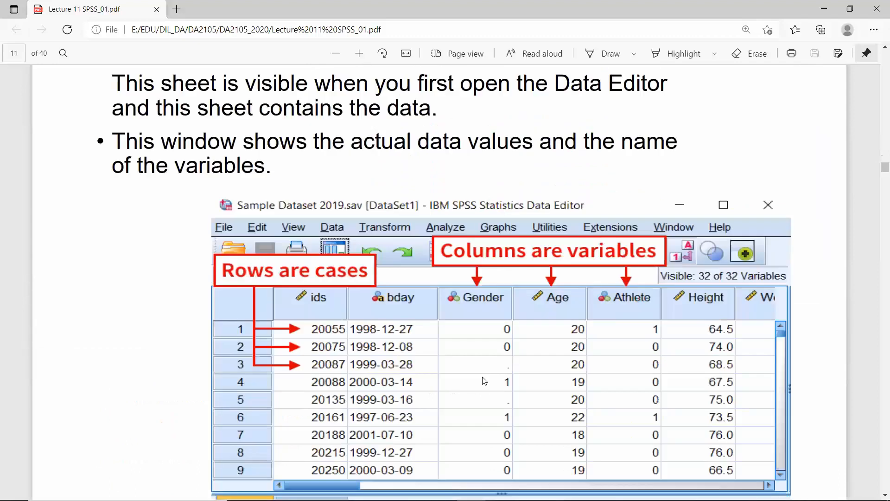
{"action": "scroll", "coordinate": [485, 380], "scroll_direction": "down", "scroll_amount": 10}
{"action": "scroll", "coordinate": [485, 380], "scroll_direction": "down", "scroll_amount": 15}
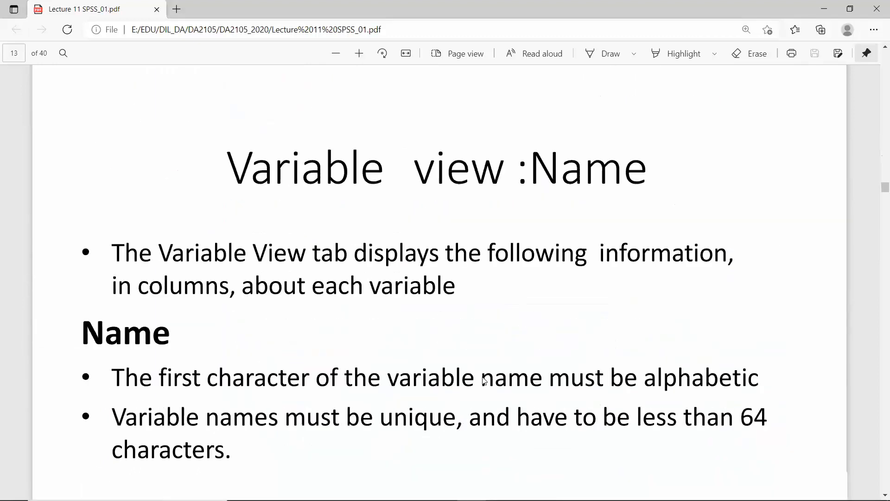
{"action": "scroll", "coordinate": [484, 380], "scroll_direction": "down", "scroll_amount": 10}
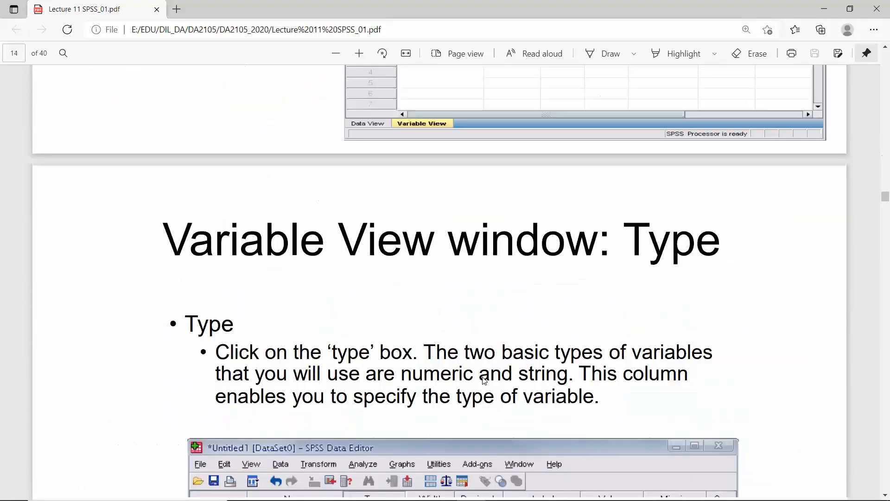
{"action": "scroll", "coordinate": [485, 380], "scroll_direction": "down", "scroll_amount": 10}
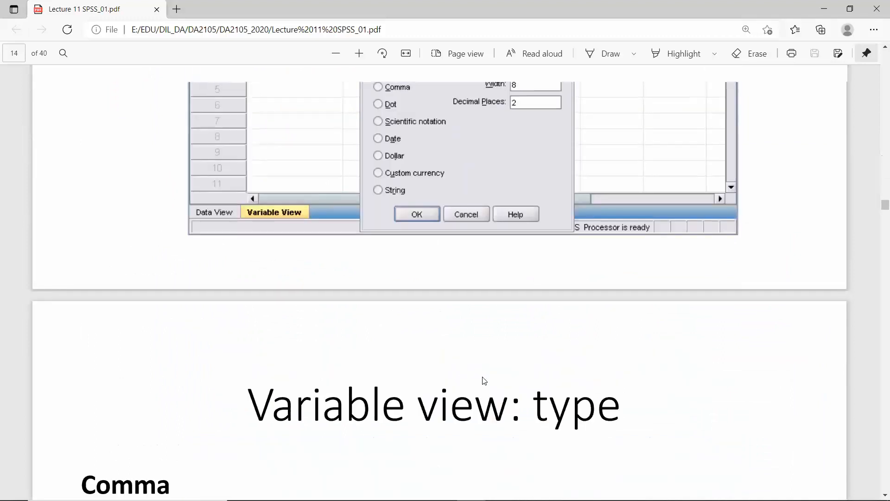
Review the Variable Type dialog on slide 14 and skim the variable type slides from Comma through to date and time formats.
{"action": "scroll", "coordinate": [482, 379], "scroll_direction": "up", "scroll_amount": 8}
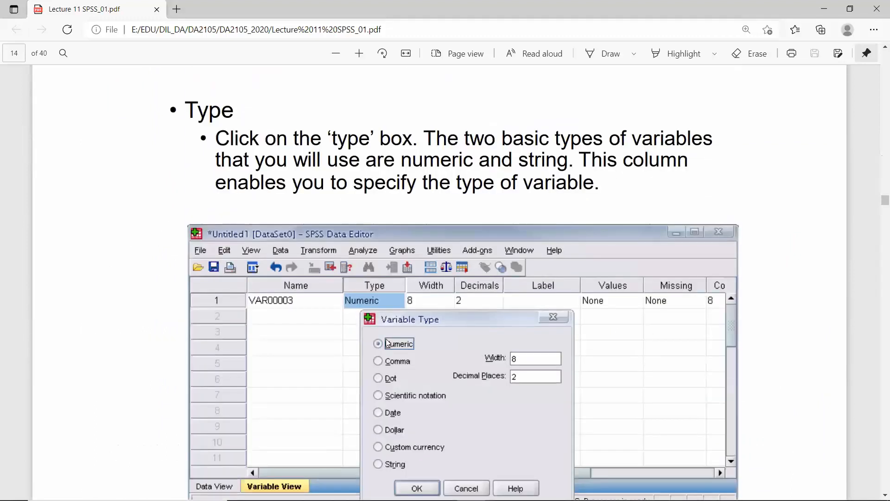
{"action": "scroll", "coordinate": [387, 343], "scroll_direction": "down", "scroll_amount": 2}
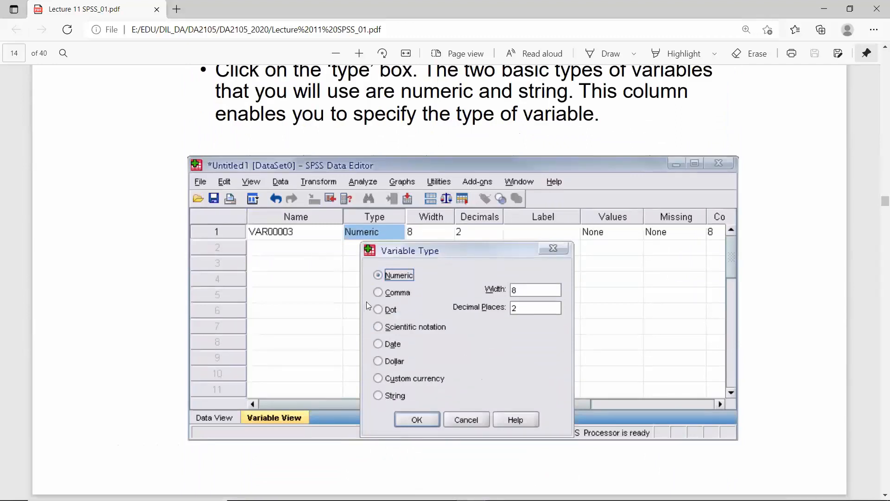
{"action": "scroll", "coordinate": [366, 305], "scroll_direction": "down", "scroll_amount": 14}
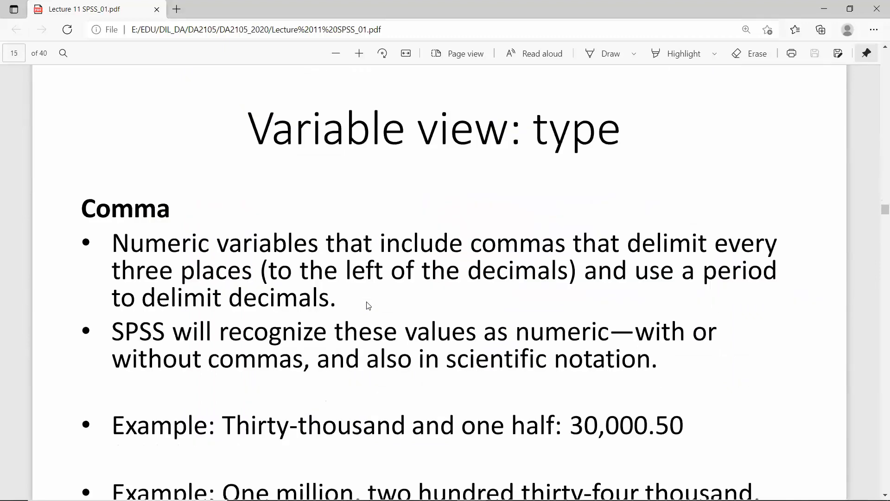
{"action": "scroll", "coordinate": [368, 305], "scroll_direction": "down", "scroll_amount": 17}
{"action": "scroll", "coordinate": [368, 305], "scroll_direction": "down", "scroll_amount": 20}
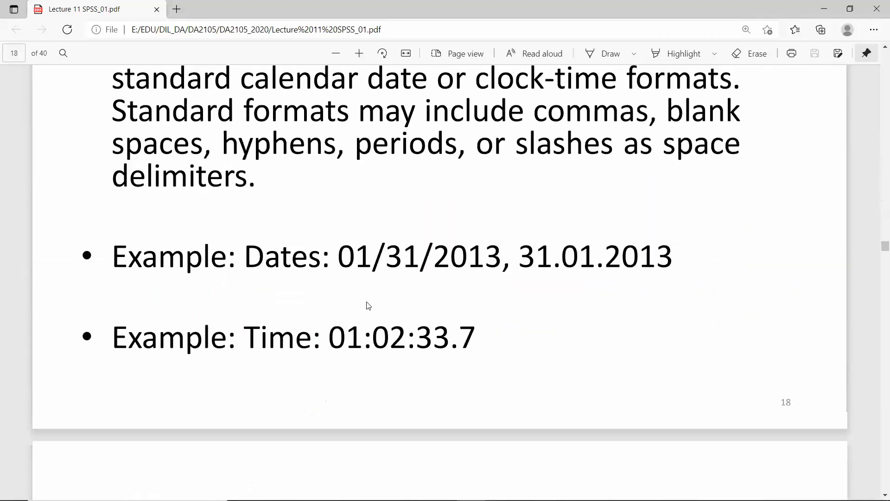